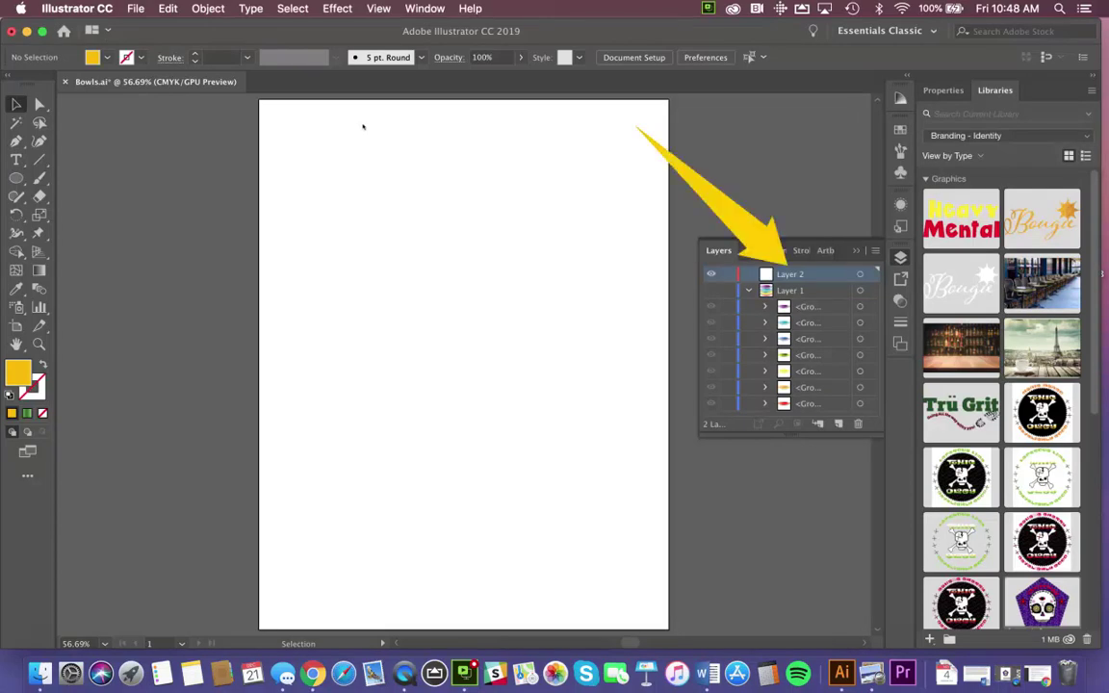
Reset the Essentials Classic workspace to its default arrangement.
{"action": "key", "text": "F7"}
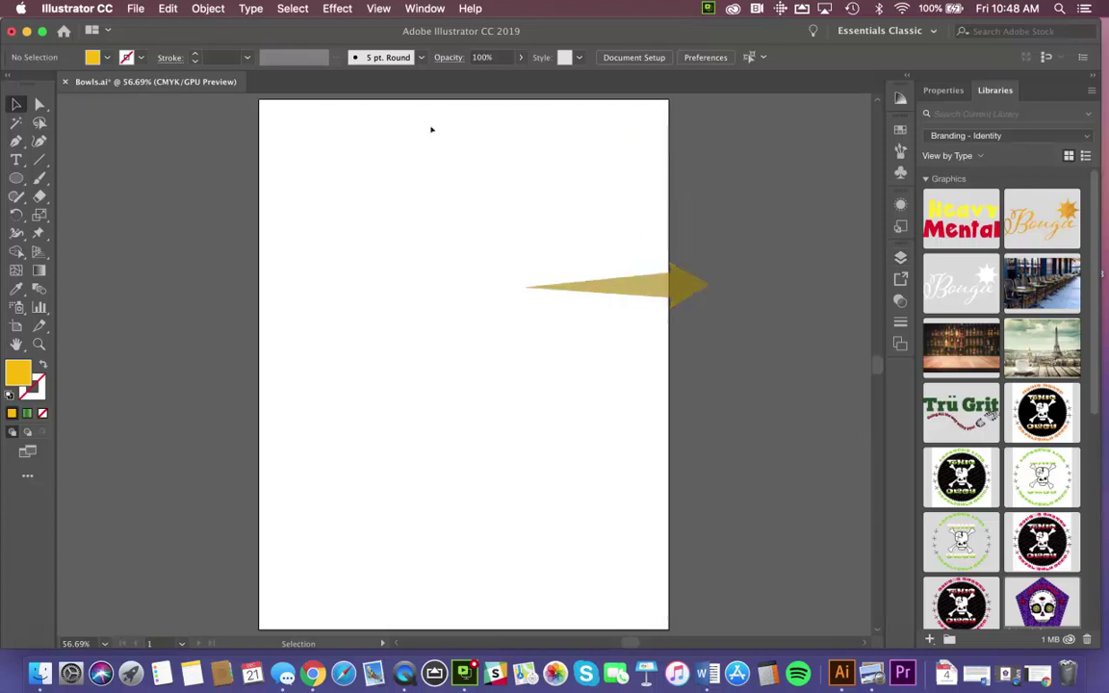
{"action": "left_click", "coordinate": [425, 8]}
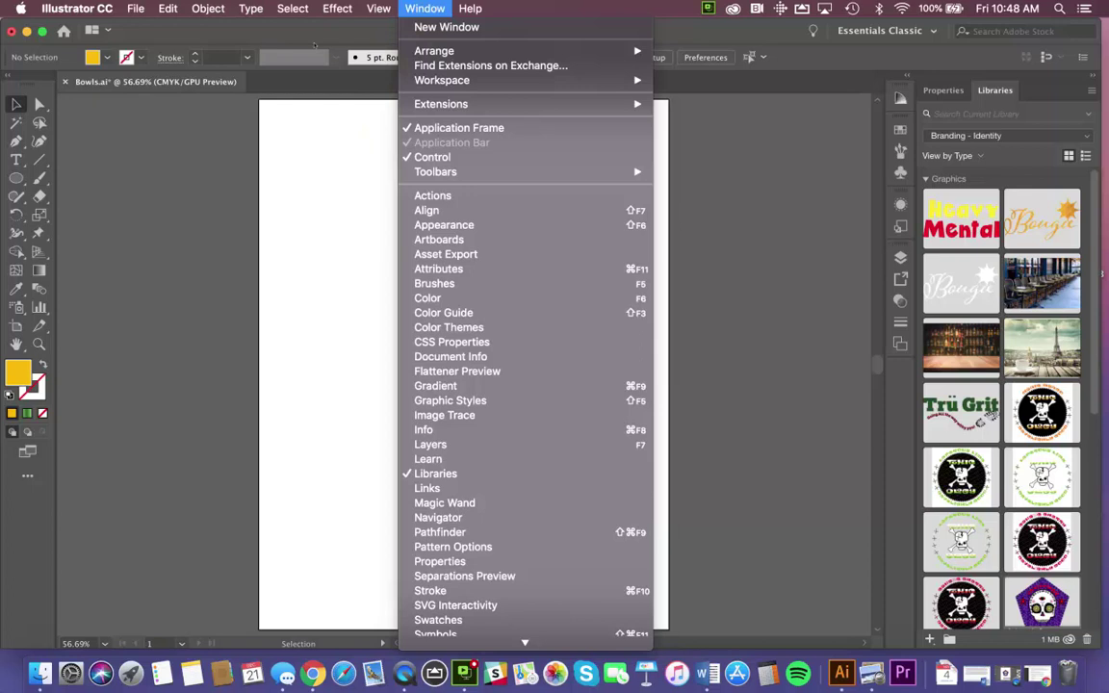
{"action": "mouse_move", "coordinate": [568, 80]}
{"action": "left_click", "coordinate": [729, 220]}
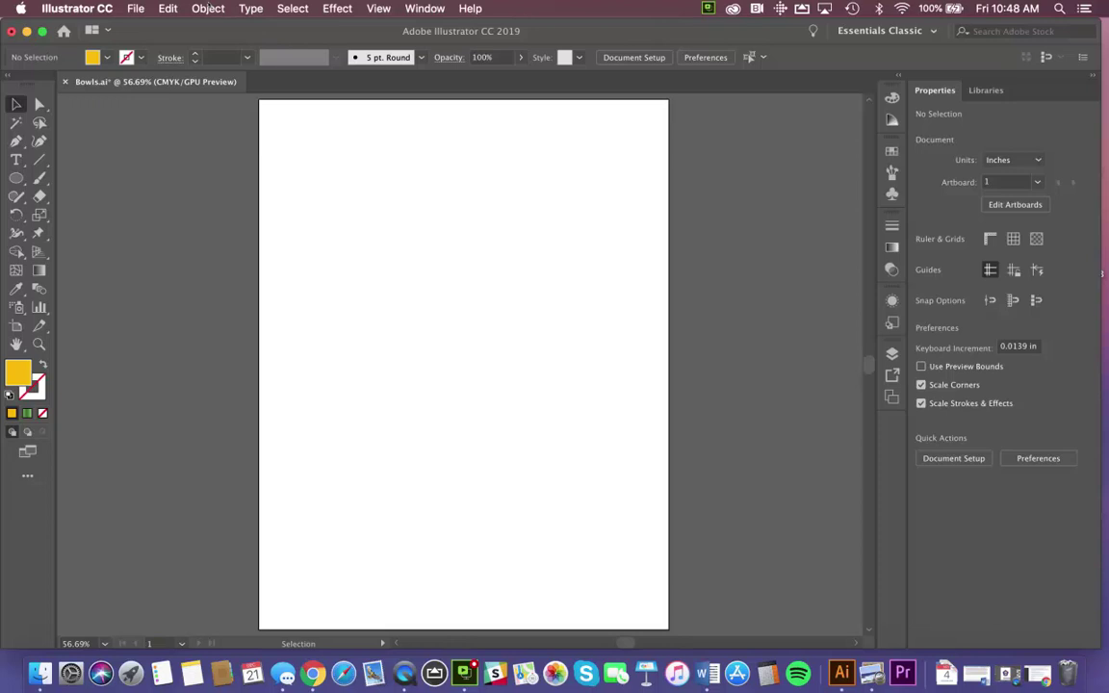
{"action": "left_click", "coordinate": [425, 8]}
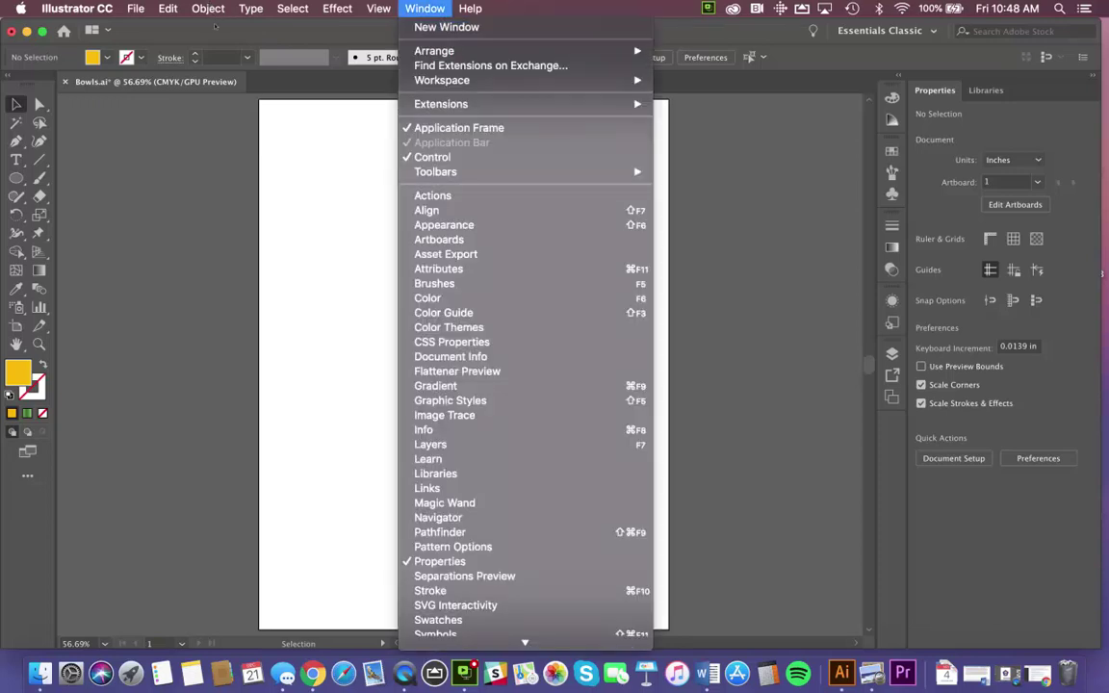
{"action": "mouse_move", "coordinate": [442, 80]}
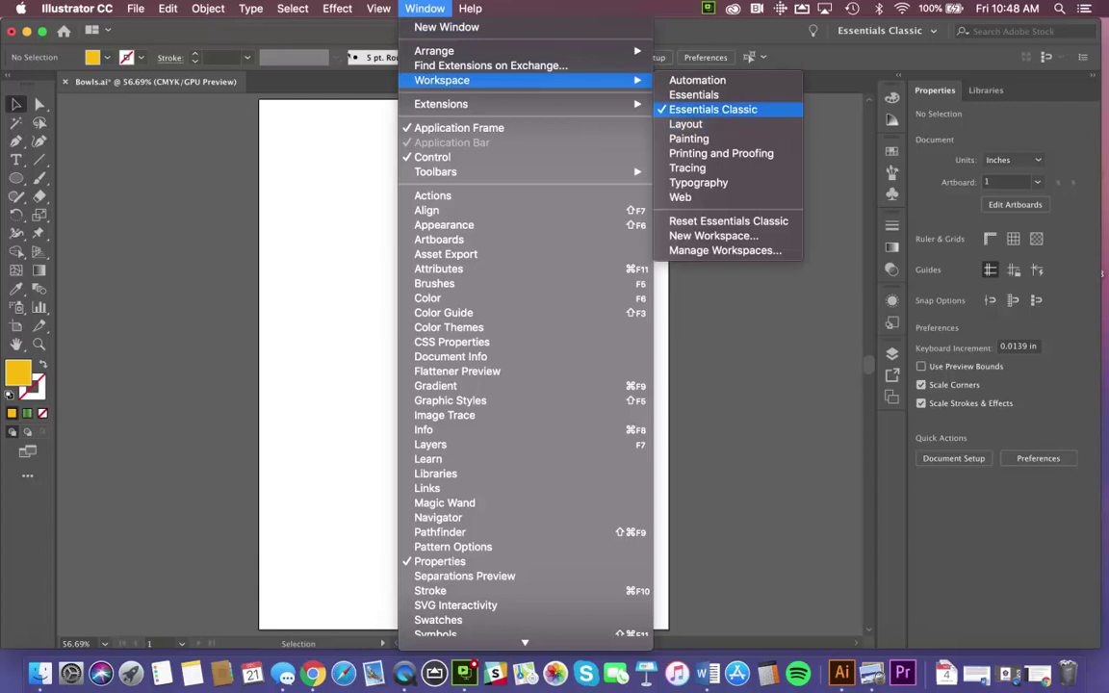
{"action": "left_click", "coordinate": [126, 61]}
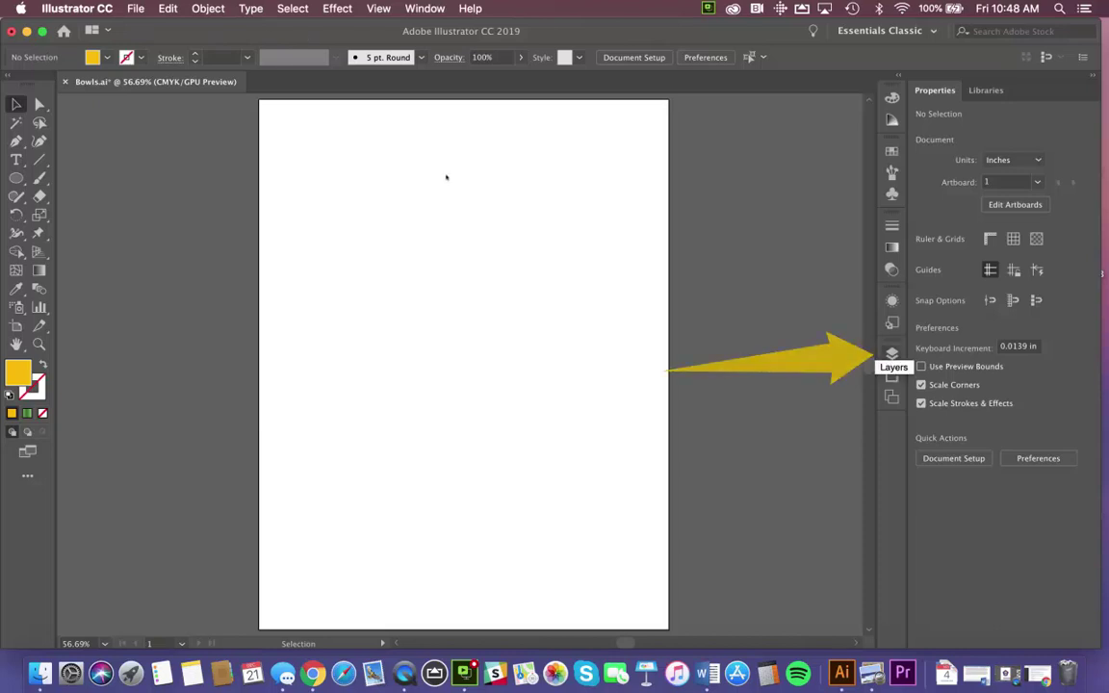
Show the Layers panel and detach it as a floating panel directly above the Artboards panel.
{"action": "key", "text": "F7"}
{"action": "left_click_drag", "start_coordinate": [710, 342], "coordinate": [514, 226]}
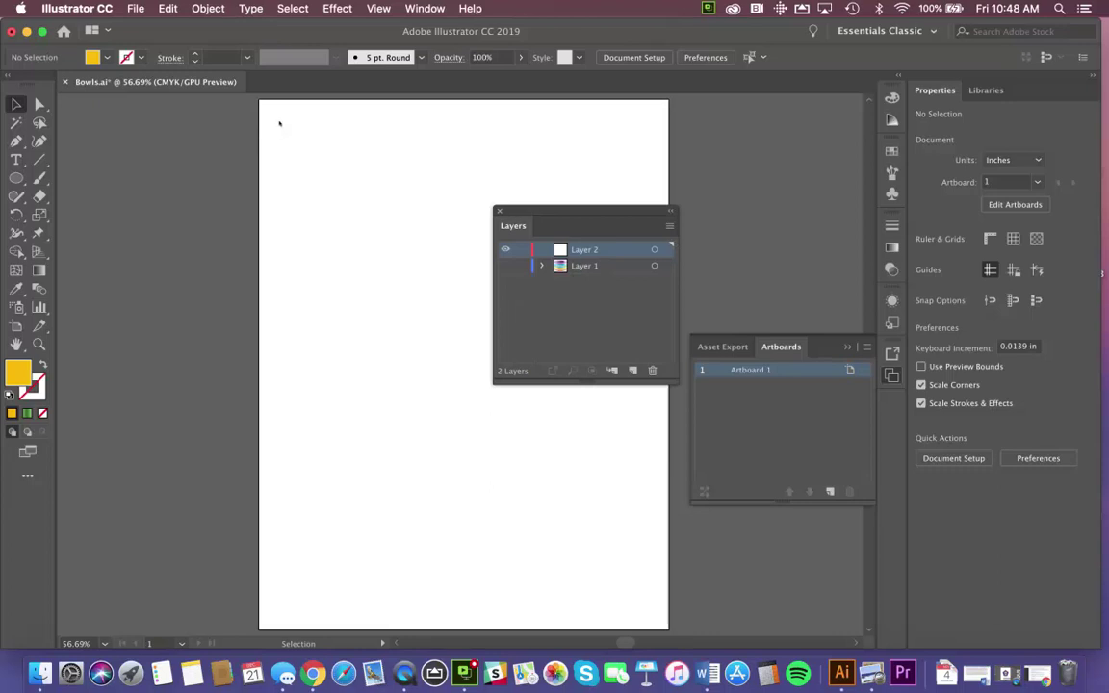
{"action": "left_click_drag", "start_coordinate": [513, 225], "coordinate": [694, 179]}
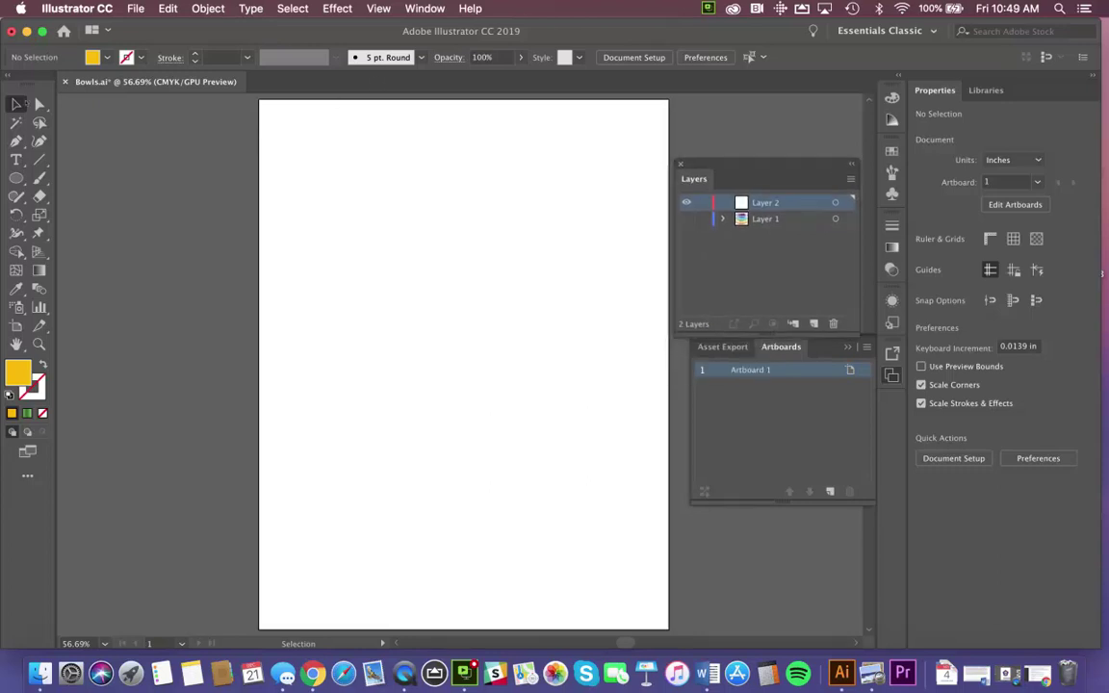
Draw a yellow ellipse about 2.97 in wide and 1.55 in high in the artboard's upper half, and deselect it.
{"action": "left_click", "coordinate": [15, 178]}
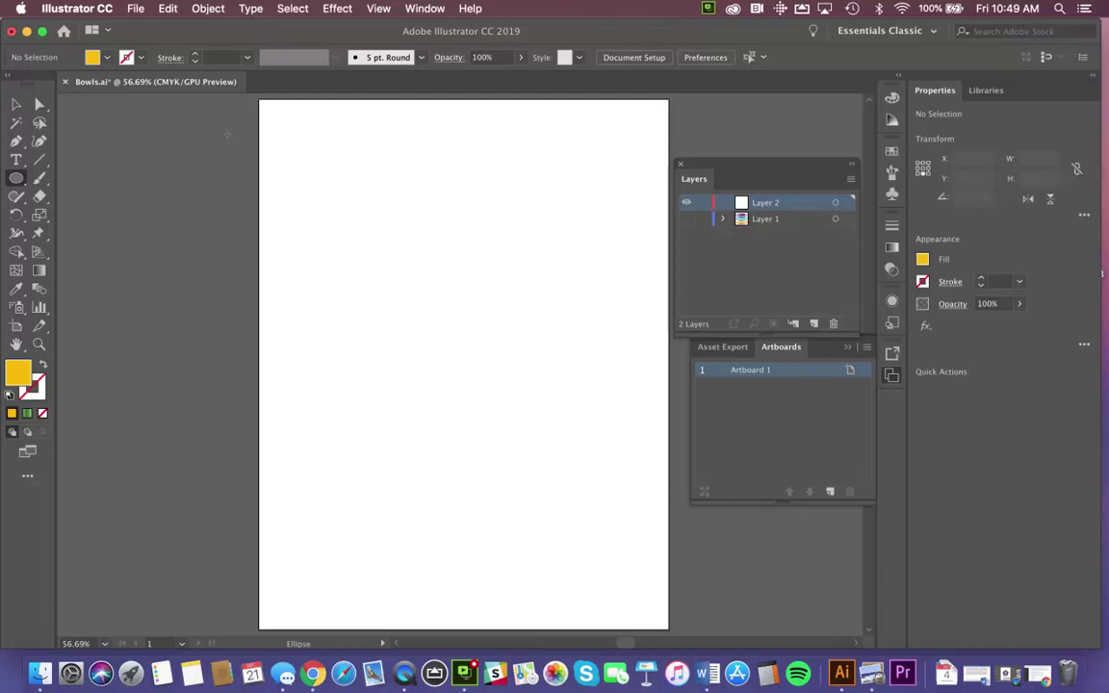
{"action": "left_click_drag", "start_coordinate": [398, 257], "coordinate": [542, 330]}
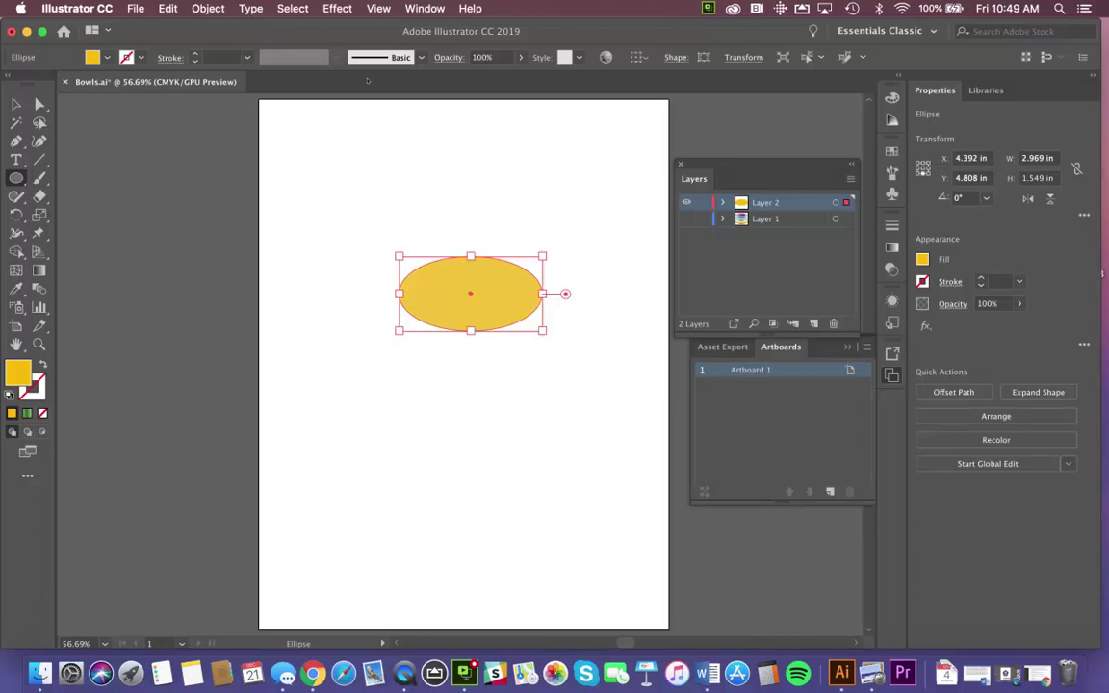
{"action": "key", "text": "v"}
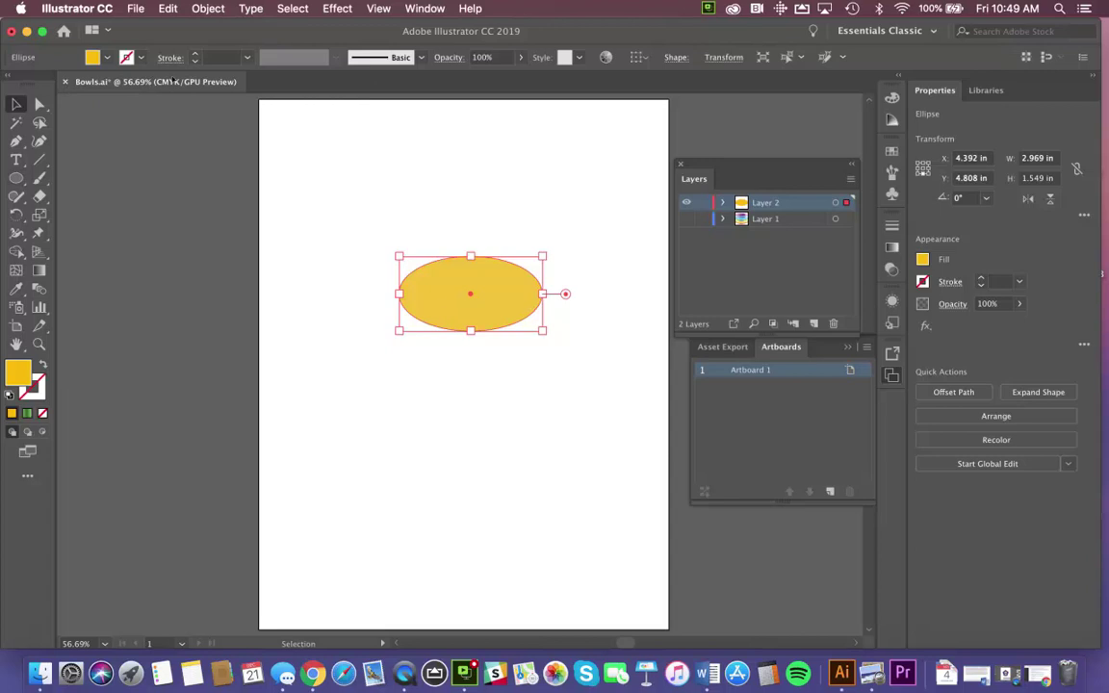
{"action": "key", "text": "super+shift+a"}
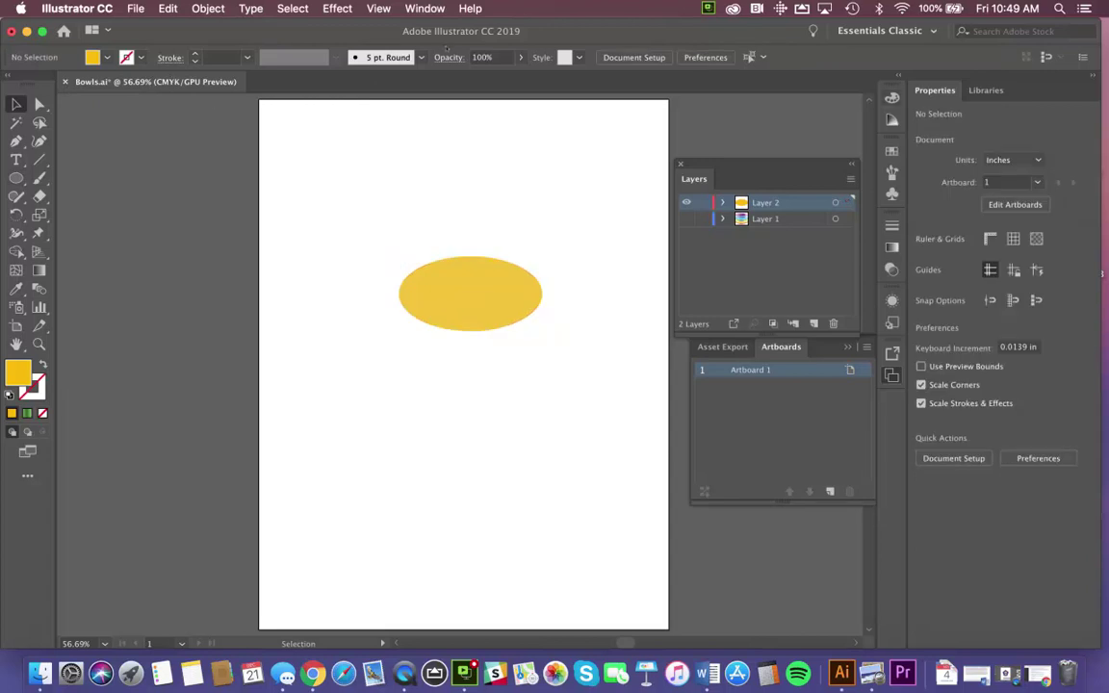
Draw a green ellipse about 2.79 in wide and 1.07 in high over the upper part of the yellow one.
{"action": "key", "text": "F6"}
{"action": "left_click", "coordinate": [754, 138]}
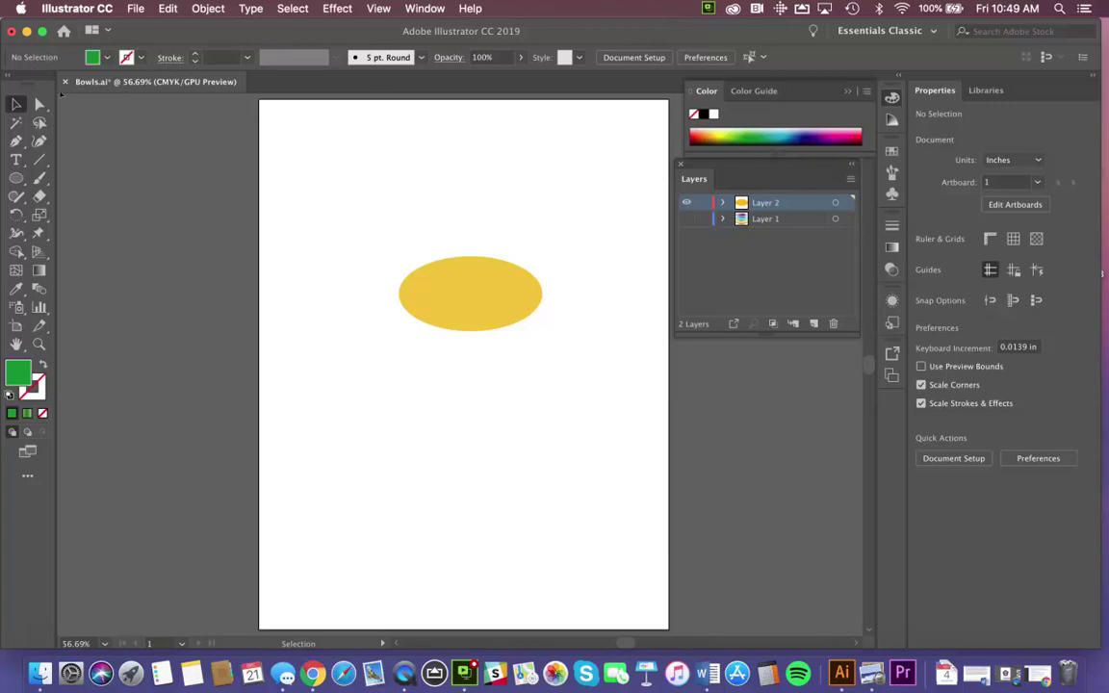
{"action": "key", "text": "l"}
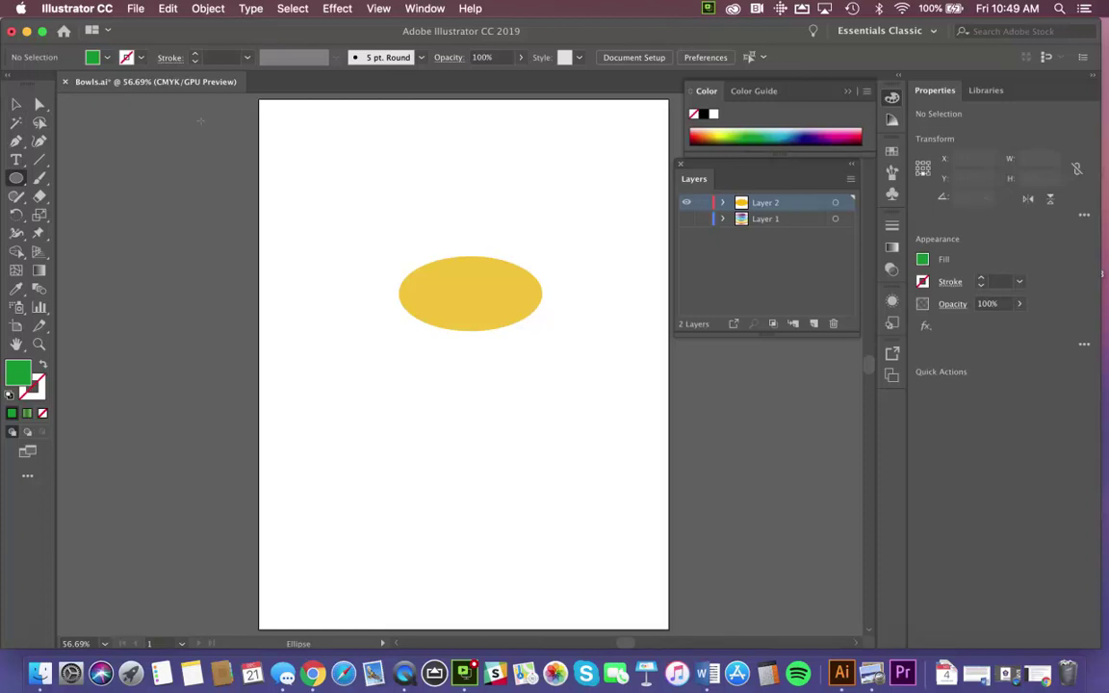
{"action": "left_click_drag", "start_coordinate": [402, 244], "coordinate": [539, 299]}
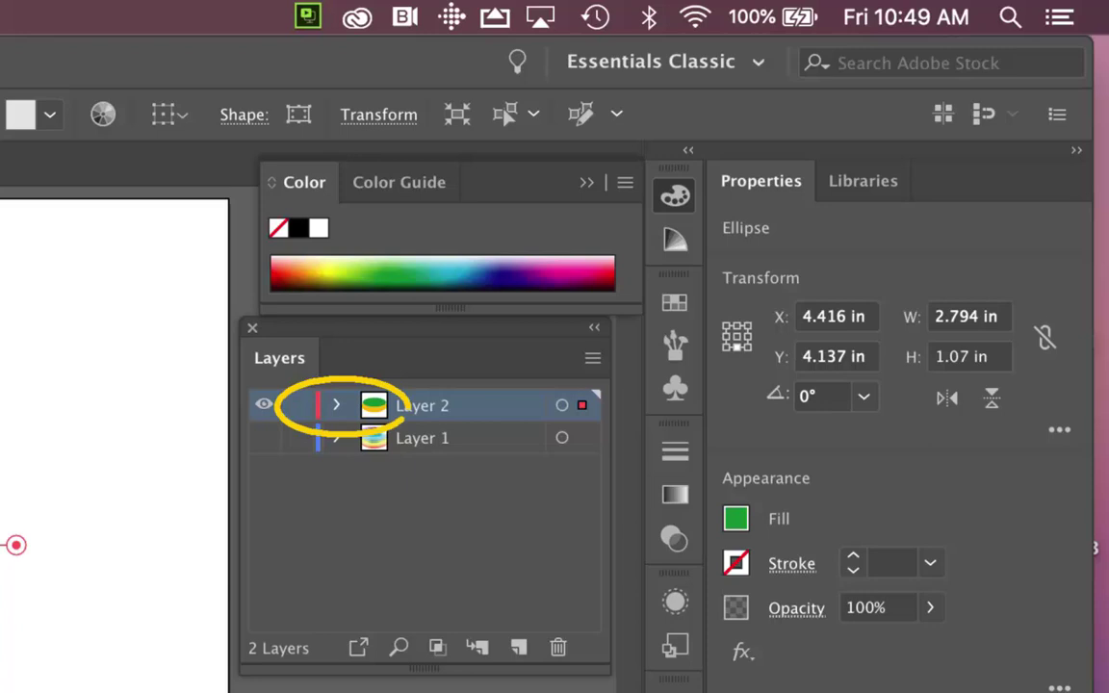
Expand Layer 2 and switch to Draw Behind mode with nothing selected.
{"action": "left_click", "coordinate": [336, 406]}
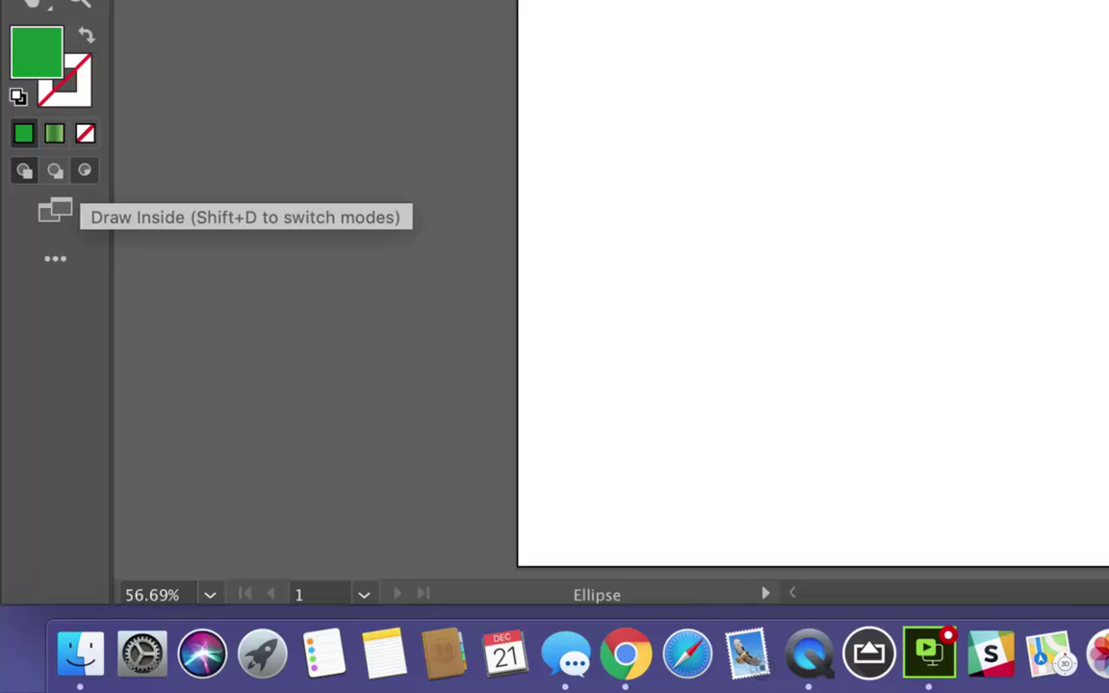
{"action": "left_click", "coordinate": [55, 171]}
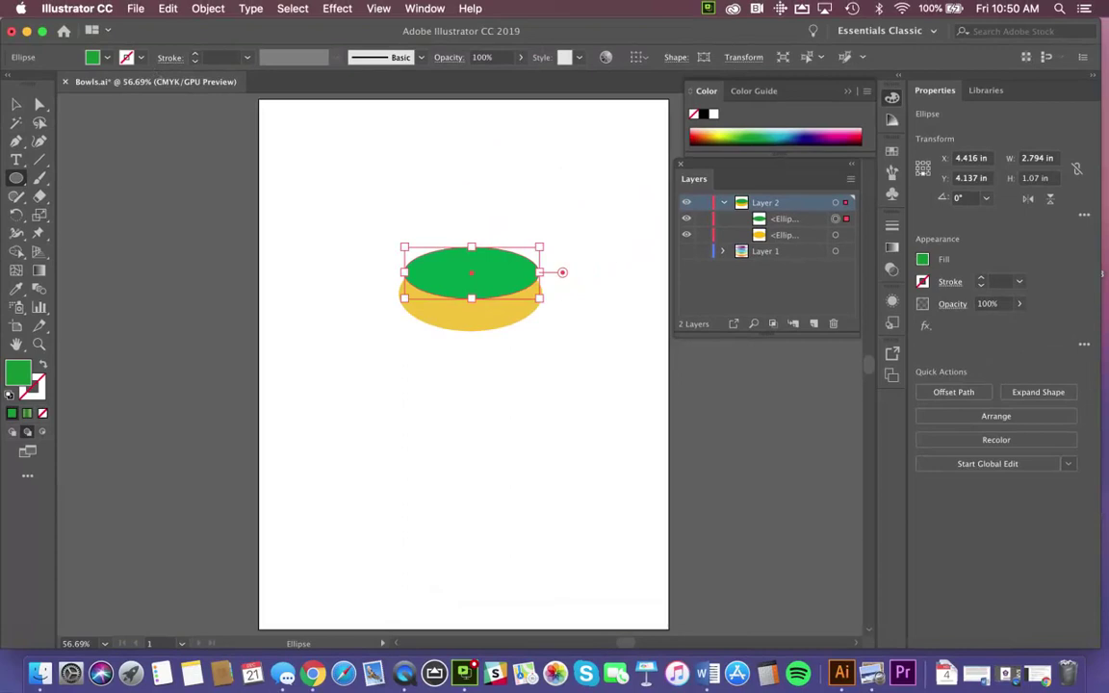
{"action": "key", "text": "super"}
{"action": "left_click", "coordinate": [166, 96], "text": "super"}
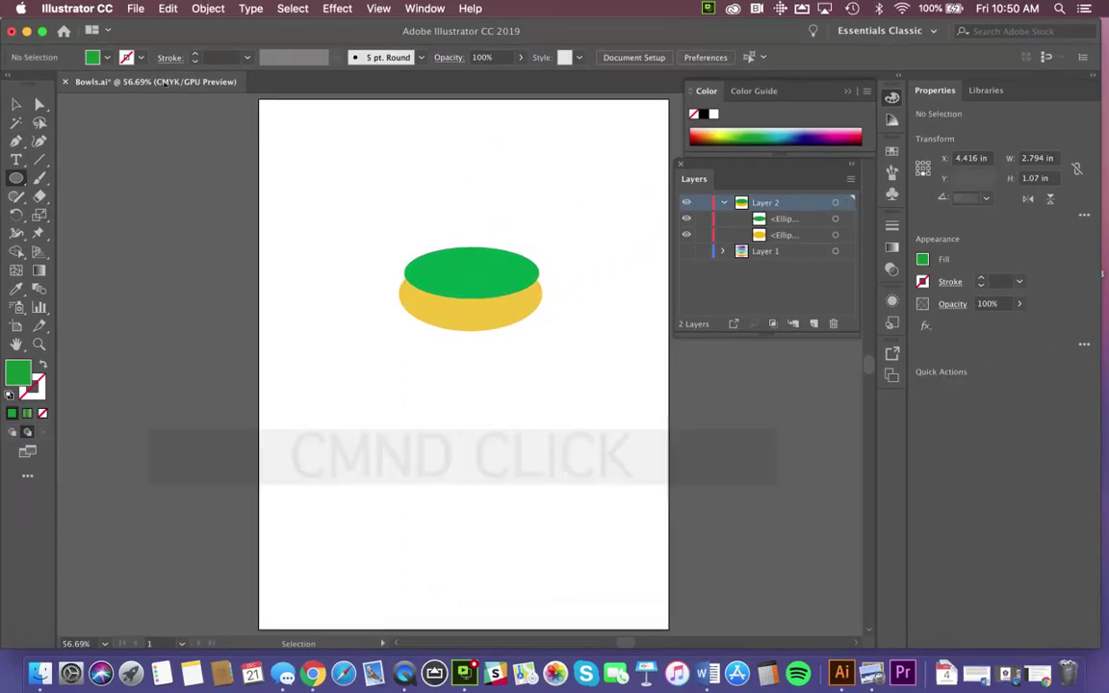
Draw a flat blue ellipse behind the green and yellow ones, extending past their right side.
{"action": "left_click", "coordinate": [846, 140]}
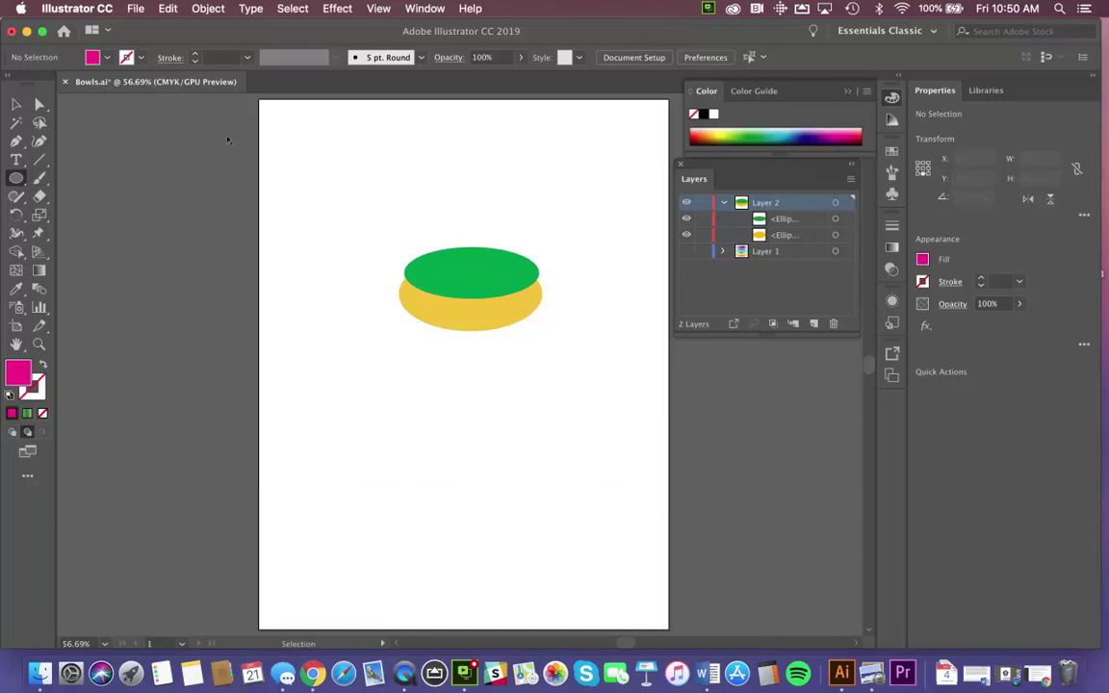
{"action": "key", "text": "super+z"}
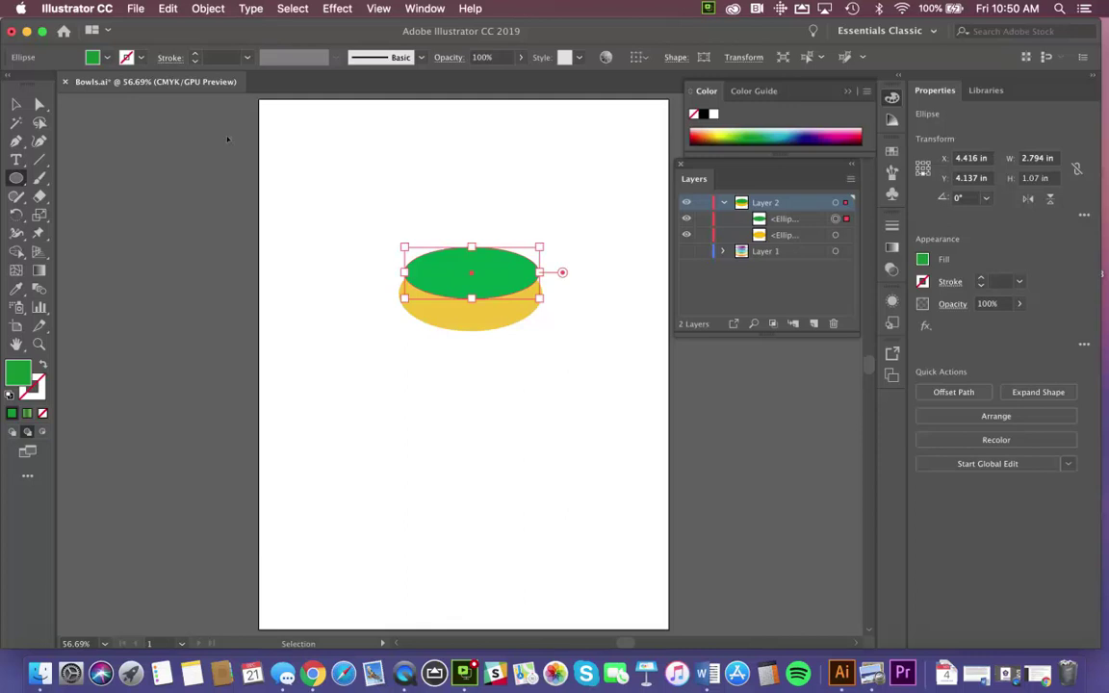
{"action": "key", "text": "super+z"}
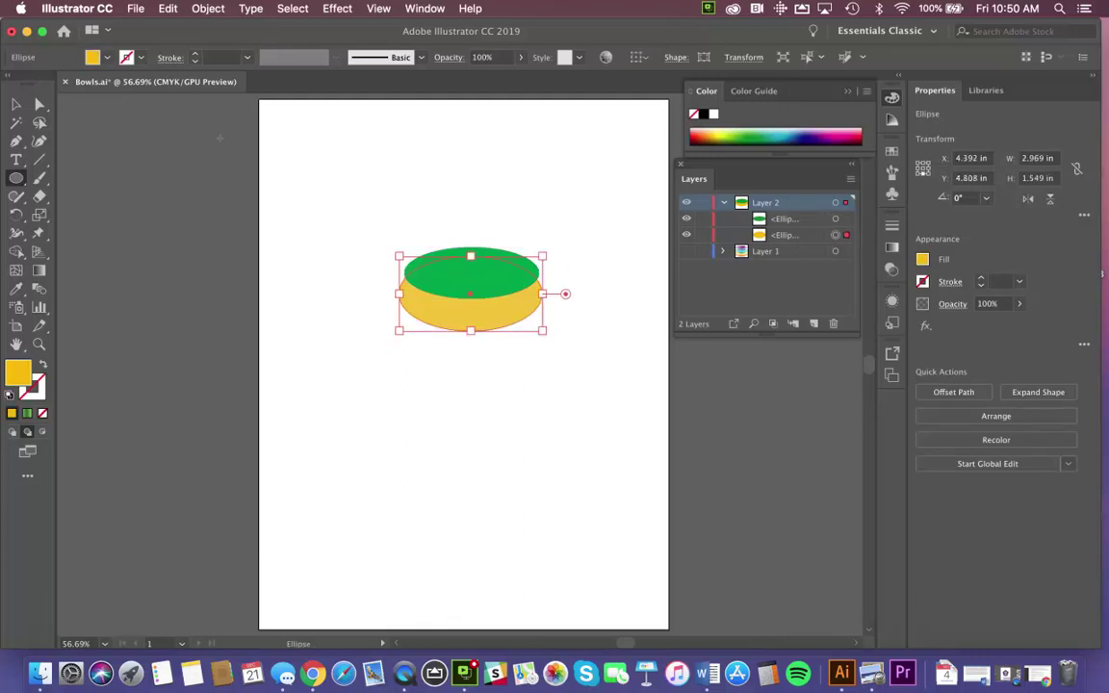
{"action": "key", "text": "super+z"}
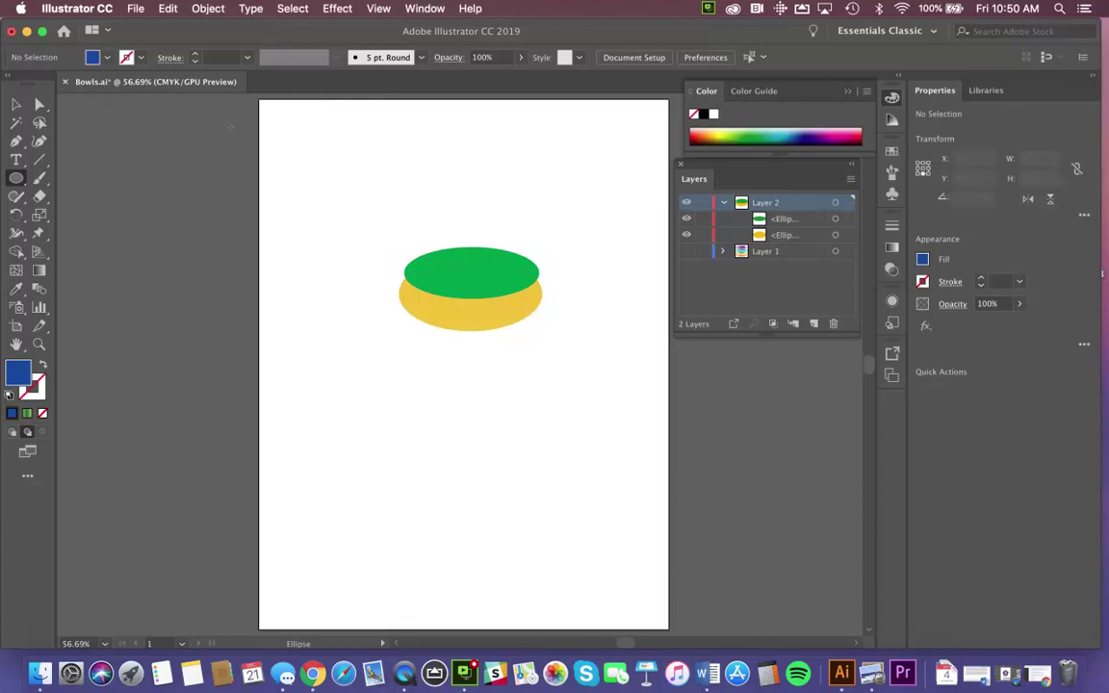
{"action": "left_click_drag", "start_coordinate": [420, 243], "coordinate": [580, 285]}
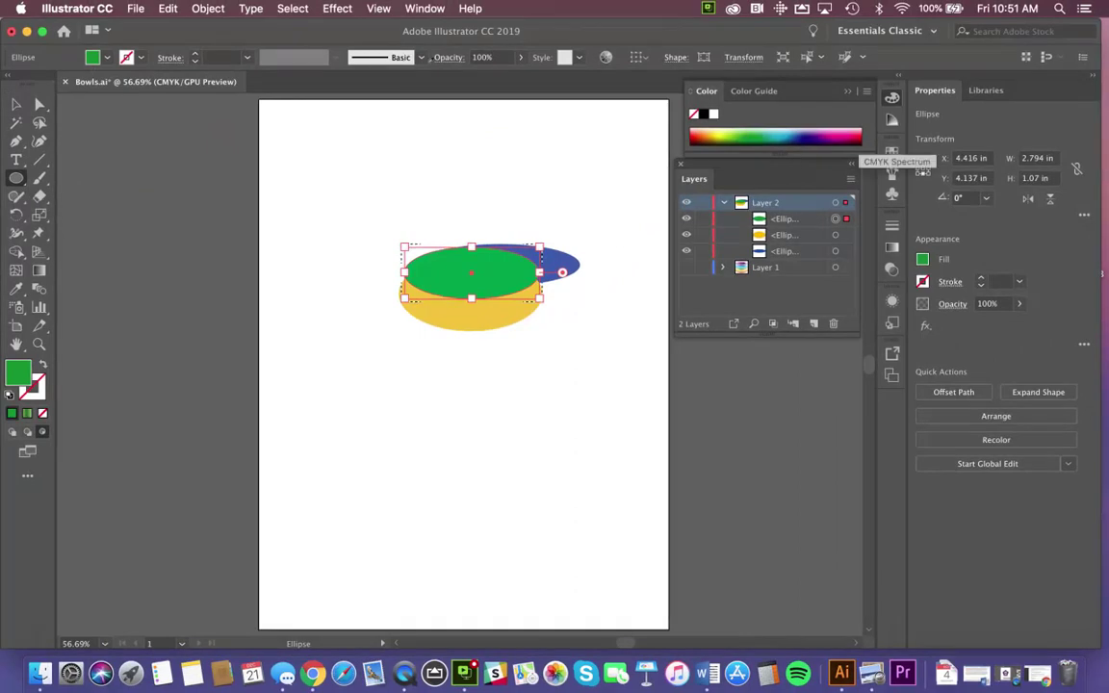
Recolor the green ellipse dark red and draw an ellipse about 1.63 by 1.33 in inside it.
{"action": "left_click", "coordinate": [857, 142]}
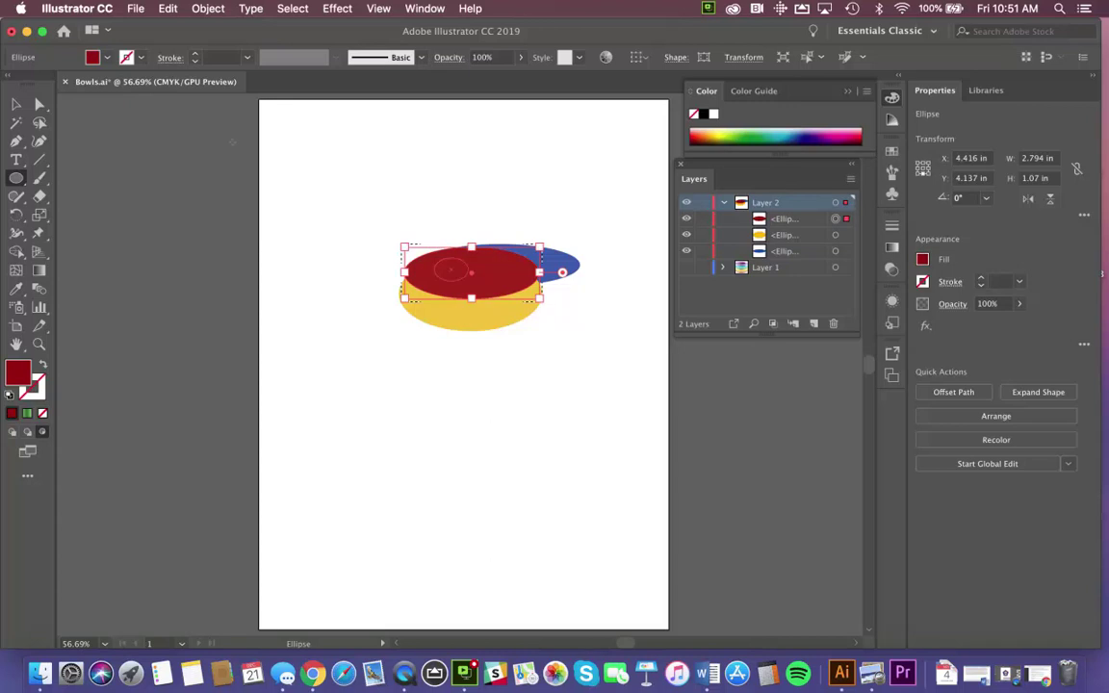
{"action": "key", "text": "super+7"}
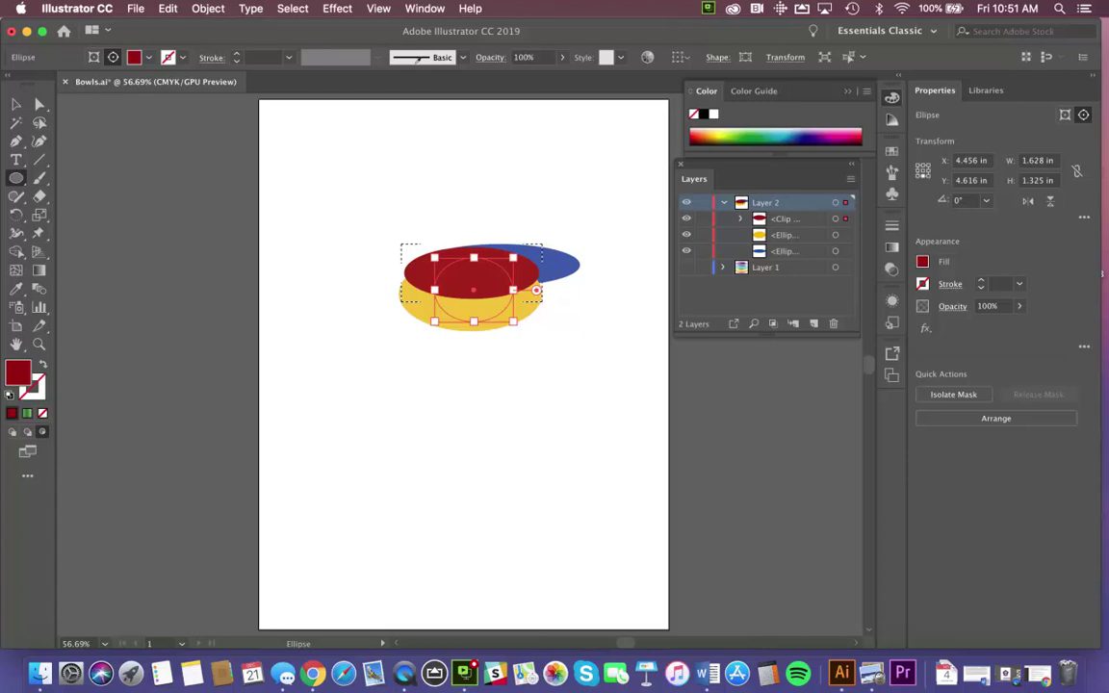
{"action": "left_click", "coordinate": [782, 145]}
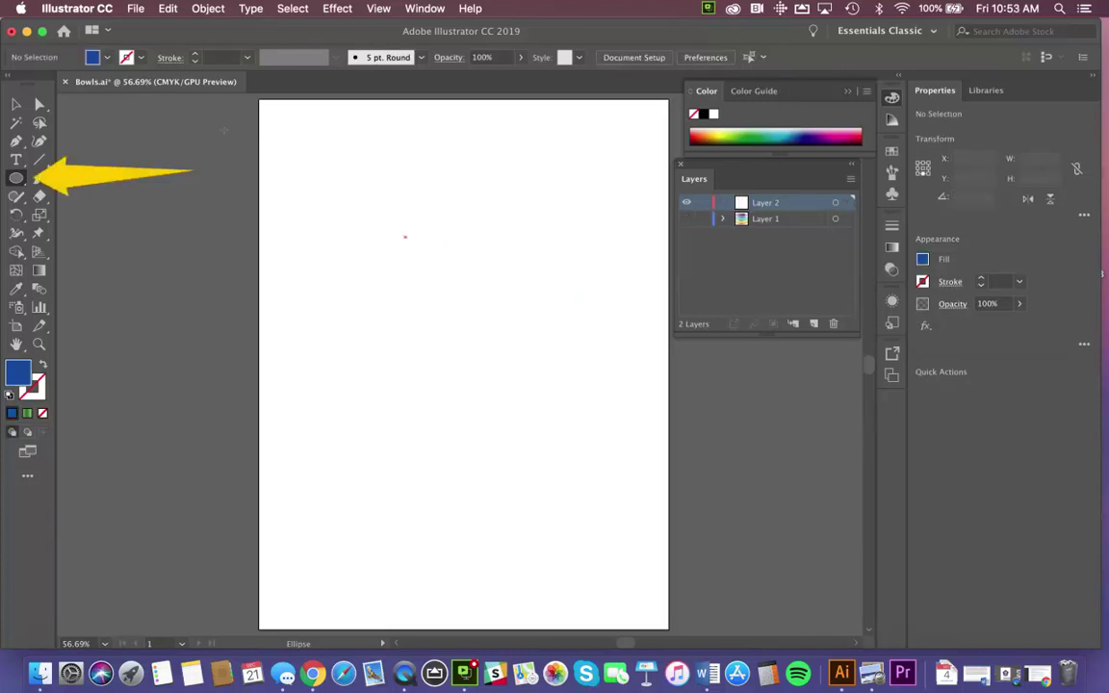
Draw a blue ellipse about 3.34 by 1.53 in and, in Draw Inside mode, a tall magenta ellipse about 1.52 by 3.4 in within it.
{"action": "left_click_drag", "start_coordinate": [404, 237], "coordinate": [565, 310]}
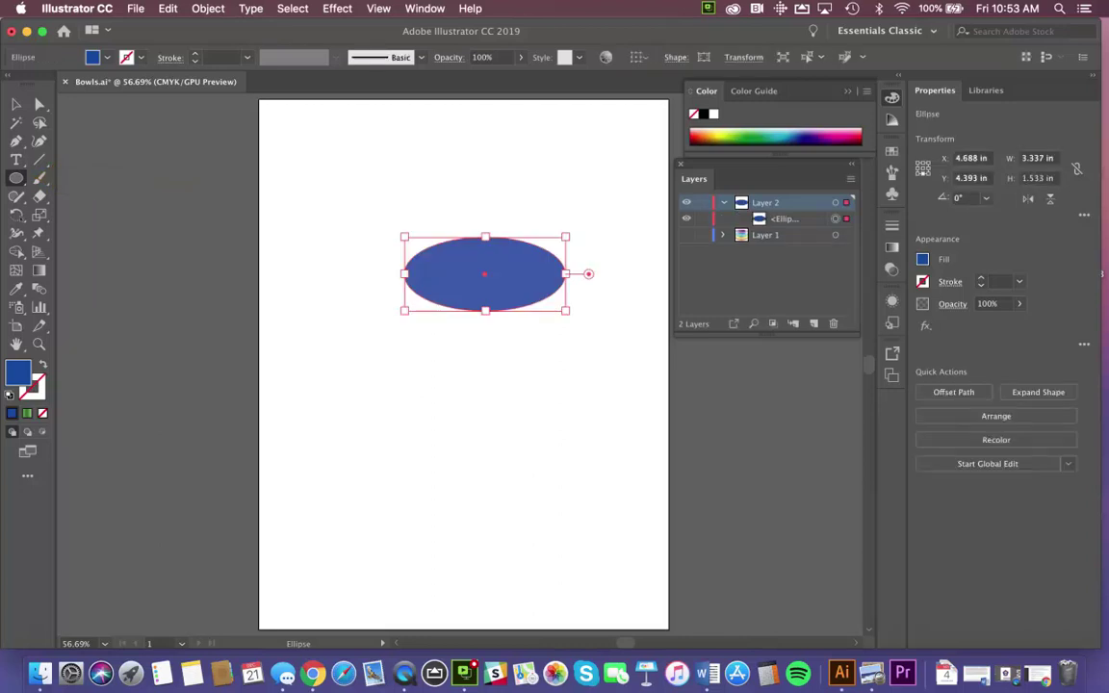
{"action": "left_click", "coordinate": [42, 431]}
{"action": "mouse_move", "coordinate": [467, 202]}
{"action": "left_mouse_down"}
{"action": "mouse_move", "coordinate": [539, 275]}
{"action": "mouse_move", "coordinate": [540, 365]}
{"action": "left_mouse_up"}
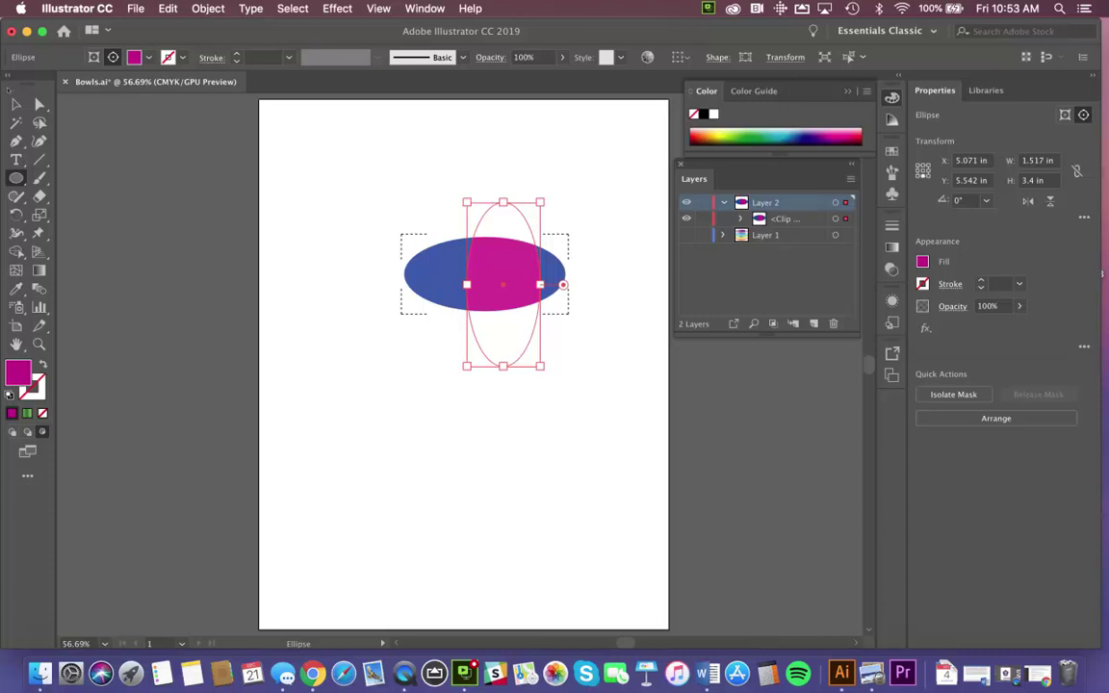
Draw a star about 2.51 by 2.63 in inside the blue ellipse and fill it yellow-green.
{"action": "left_click", "coordinate": [15, 178]}
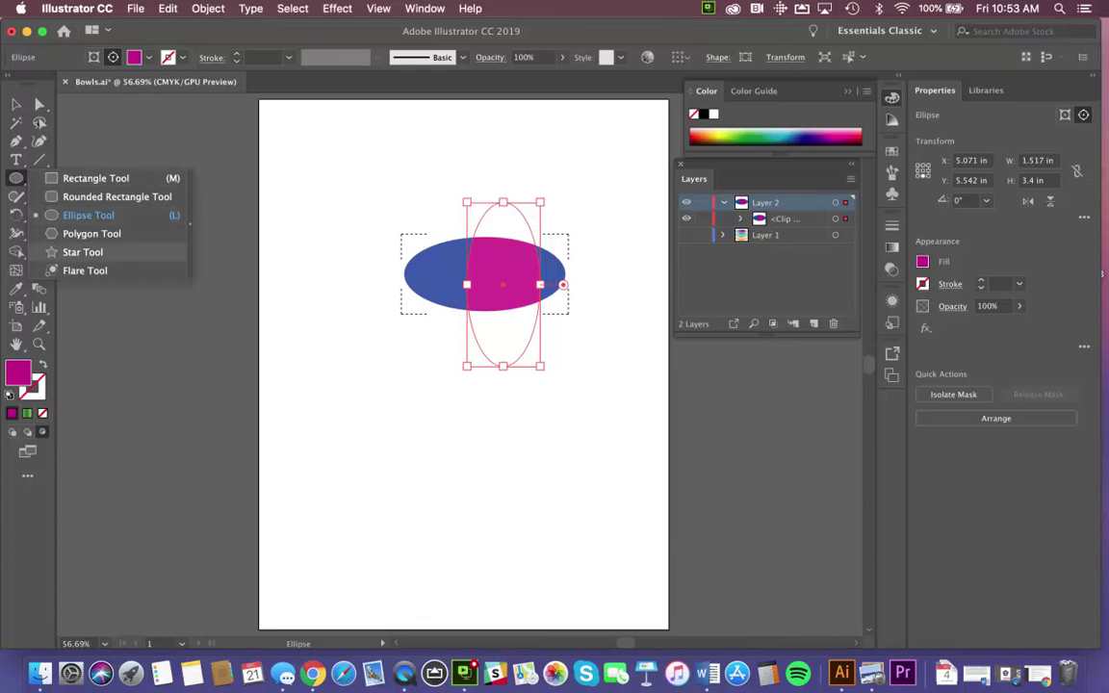
{"action": "left_click", "coordinate": [83, 251]}
{"action": "left_click_drag", "start_coordinate": [449, 255], "coordinate": [470, 318]}
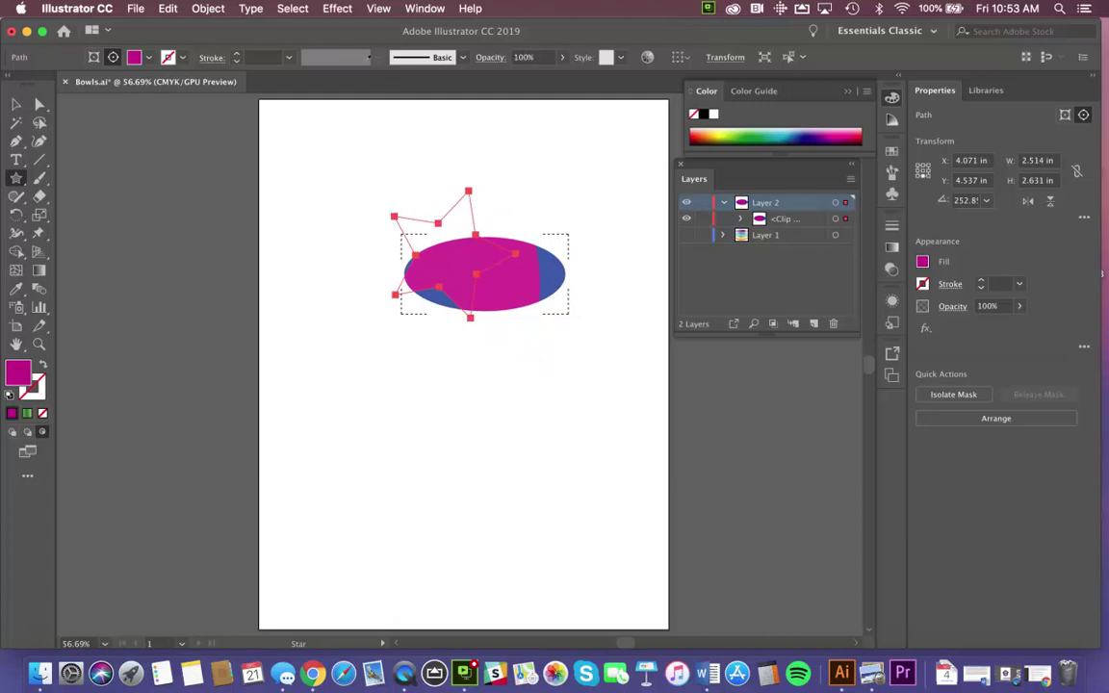
{"action": "left_click", "coordinate": [723, 133]}
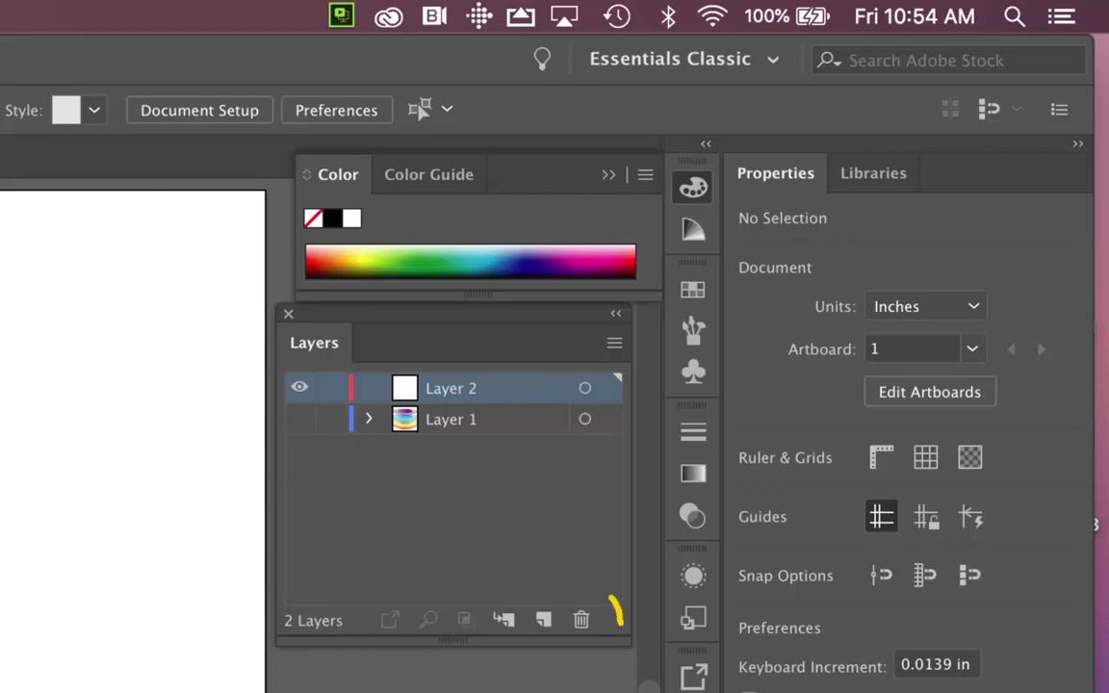
Delete the empty Layer 2, and make Layer 1 visible and unlocked.
{"action": "left_click_drag", "start_coordinate": [450, 388], "coordinate": [510, 501]}
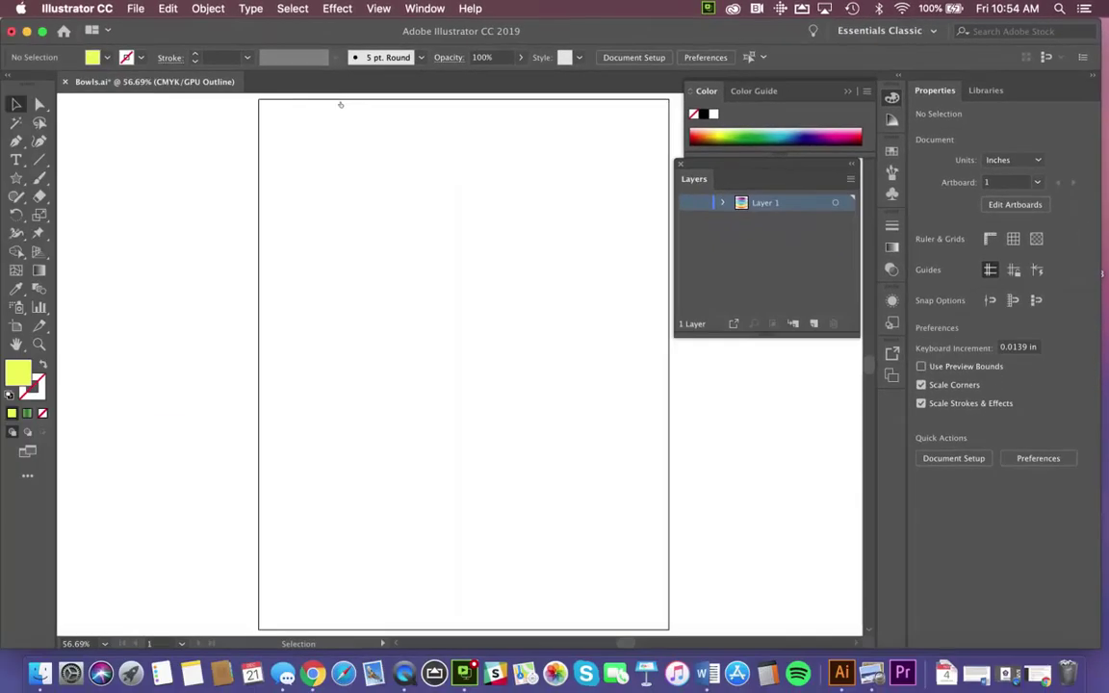
{"action": "left_click", "coordinate": [685, 204]}
{"action": "left_click", "coordinate": [686, 202]}
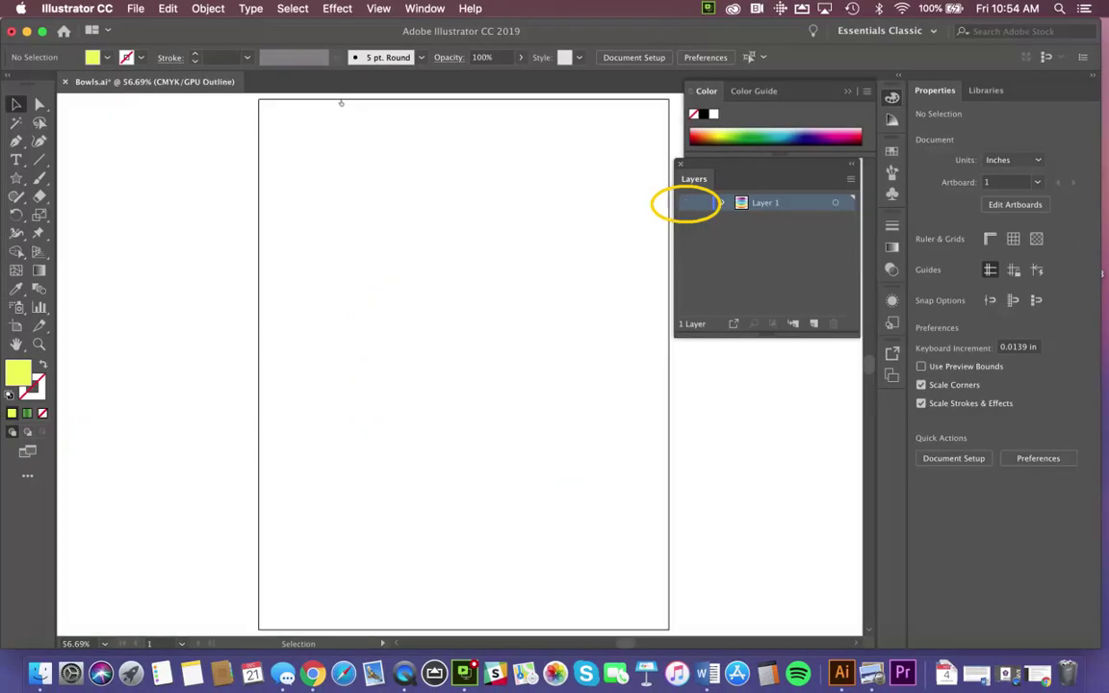
{"action": "left_click", "coordinate": [687, 202]}
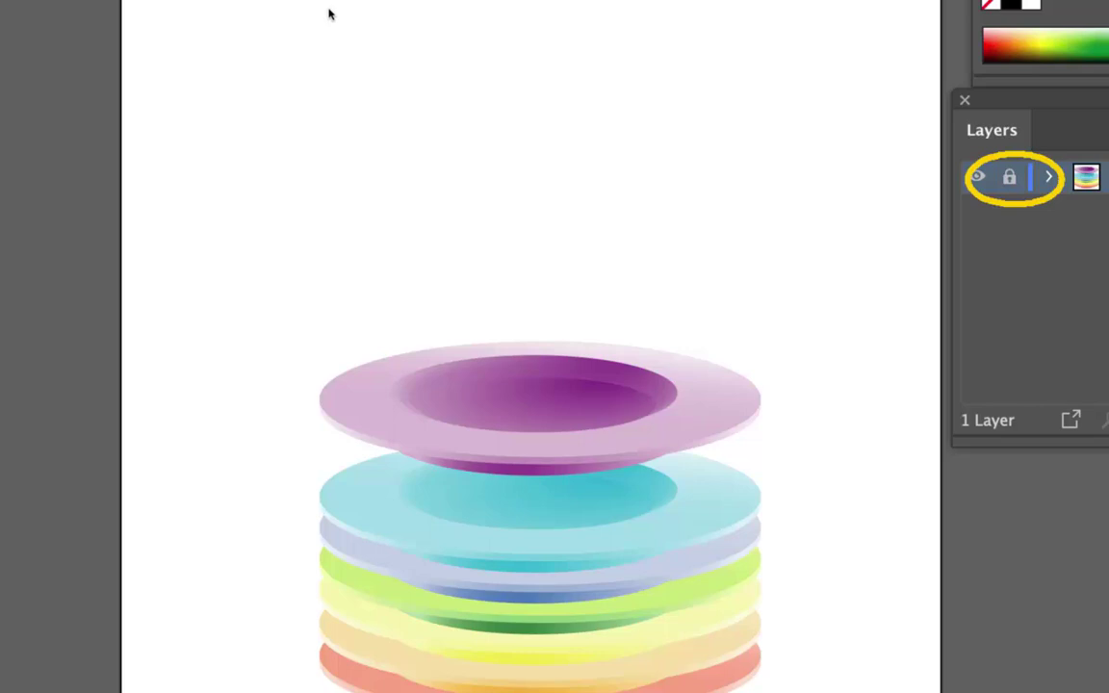
{"action": "left_click", "coordinate": [1009, 176]}
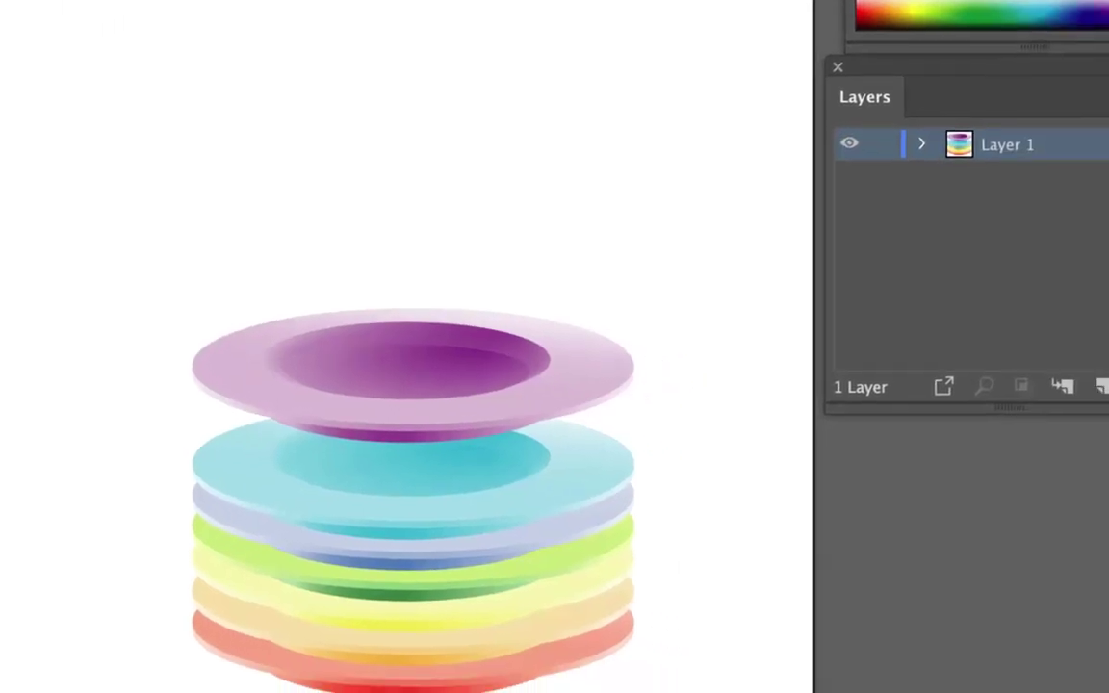
Expand Layer 1, the purple bowl's group and its nested subgroup to examine how the artwork is organised.
{"action": "left_click", "coordinate": [793, 111]}
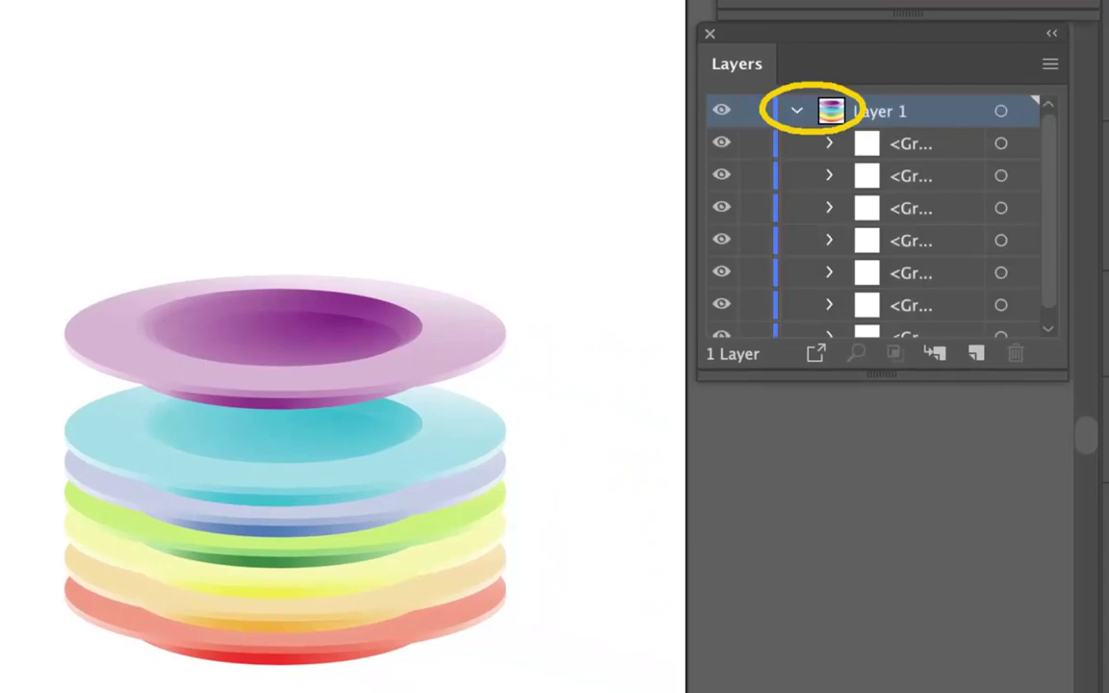
{"action": "scroll", "coordinate": [876, 217], "scroll_direction": "down", "scroll_amount": 1}
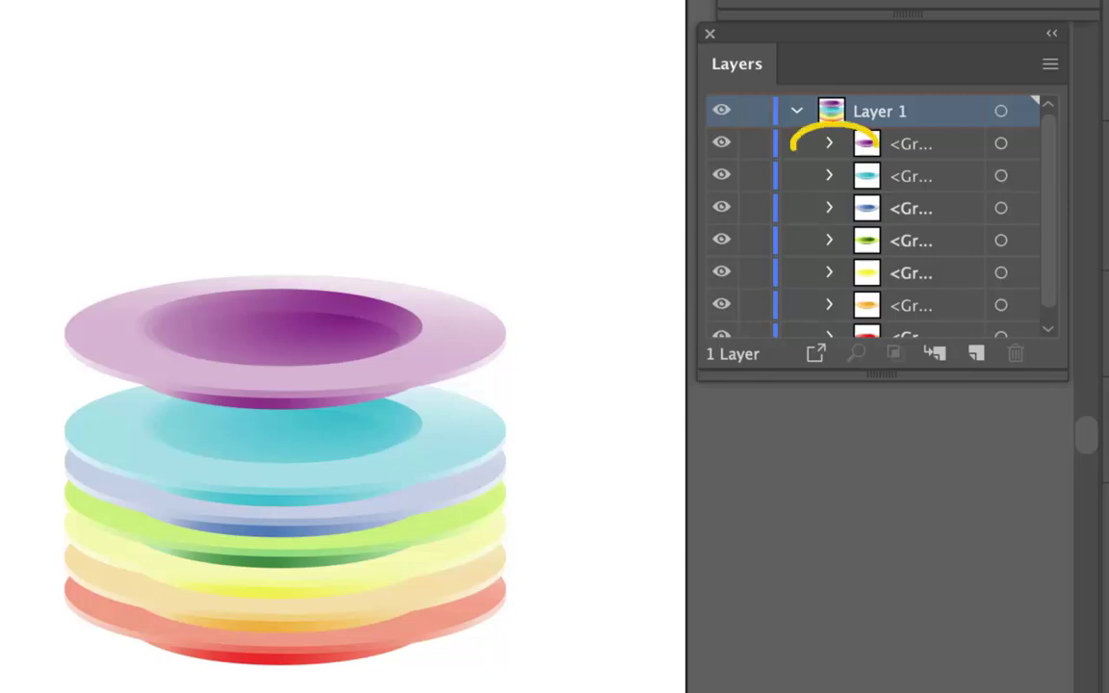
{"action": "left_click", "coordinate": [830, 143]}
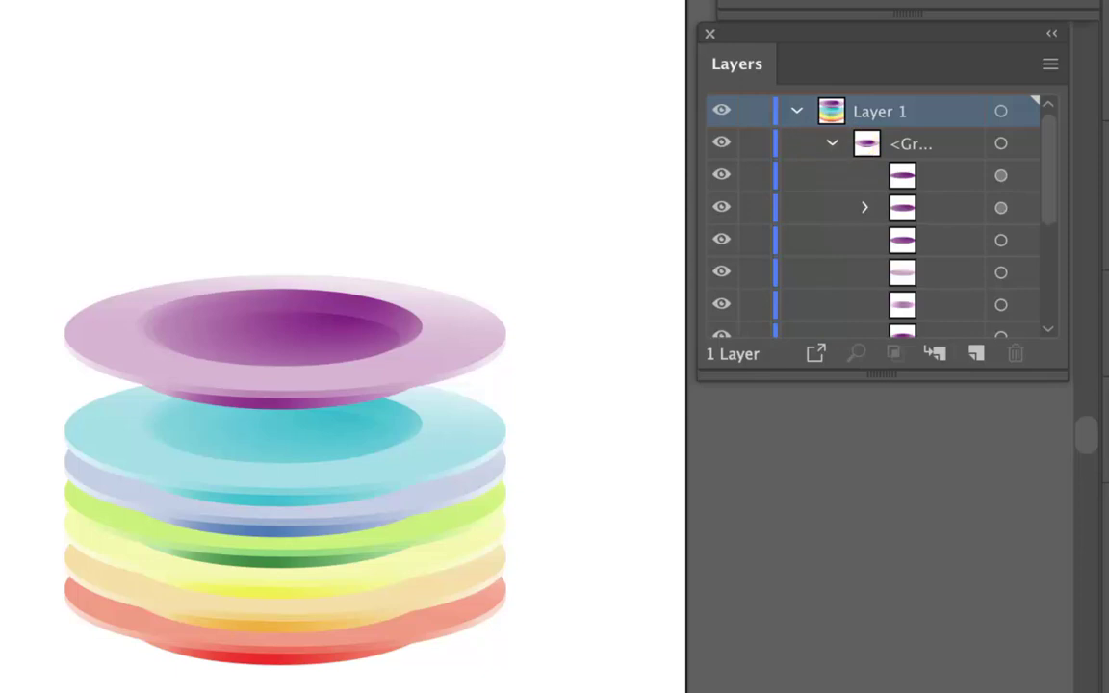
{"action": "scroll", "coordinate": [872, 216], "scroll_direction": "down", "scroll_amount": 3}
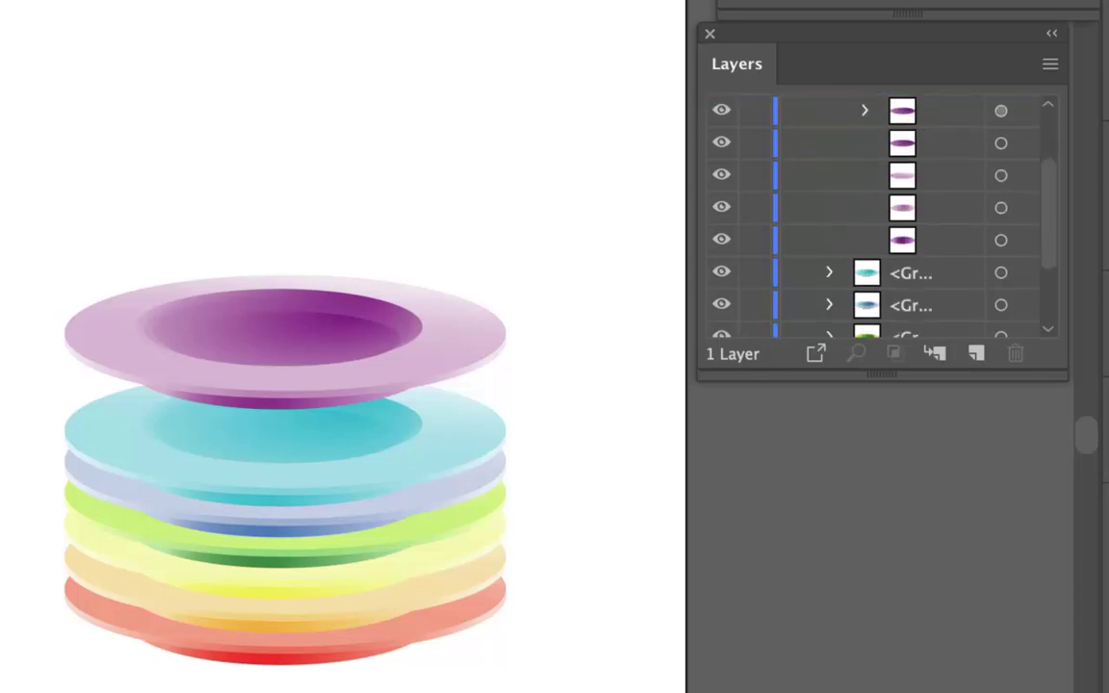
{"action": "scroll", "coordinate": [873, 216], "scroll_direction": "up", "scroll_amount": 2}
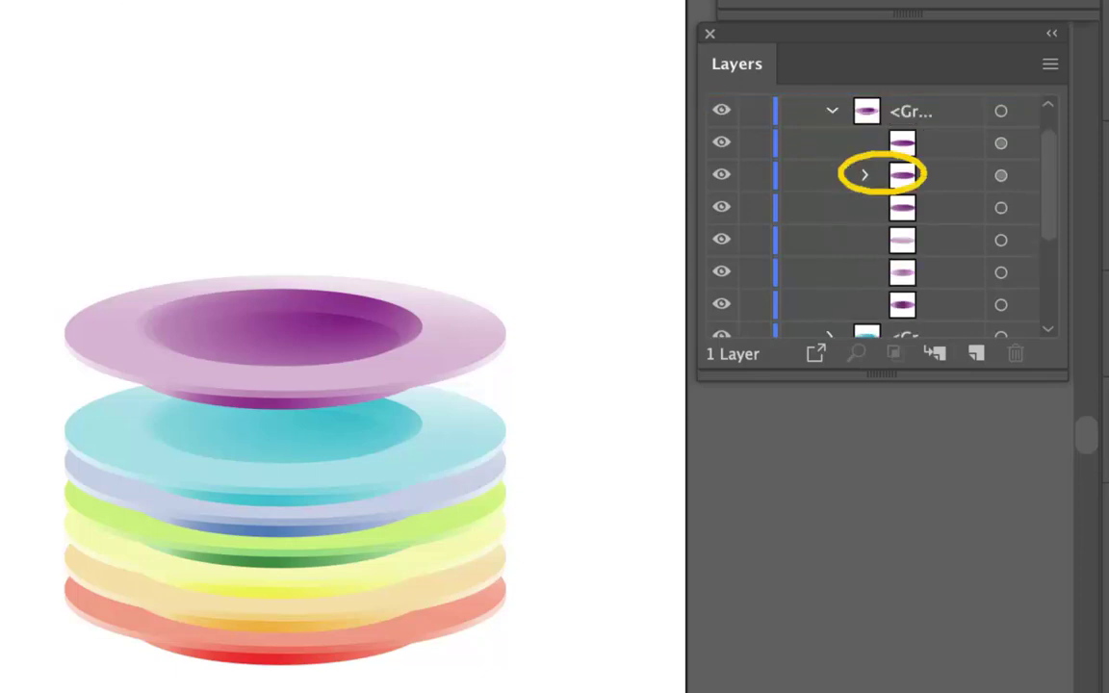
{"action": "left_click", "coordinate": [865, 176]}
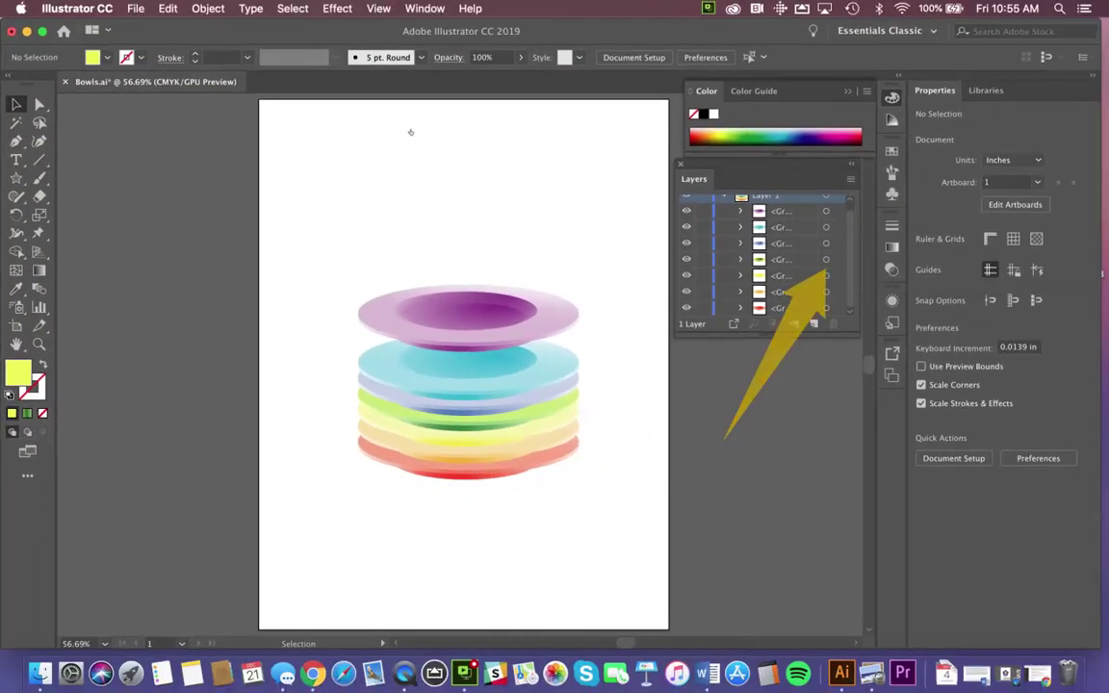
Select the green, yellow and orange bowl groups in turn, and lock the green bowl's group.
{"action": "left_click", "coordinate": [826, 259]}
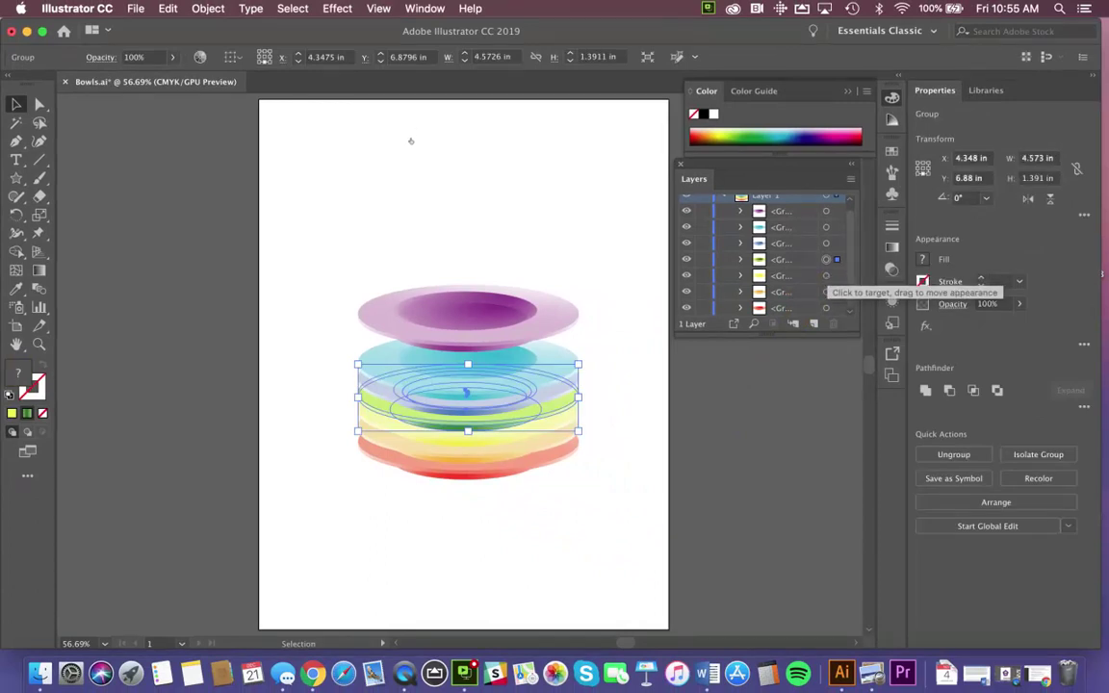
{"action": "left_click", "coordinate": [825, 275]}
{"action": "left_click", "coordinate": [826, 292]}
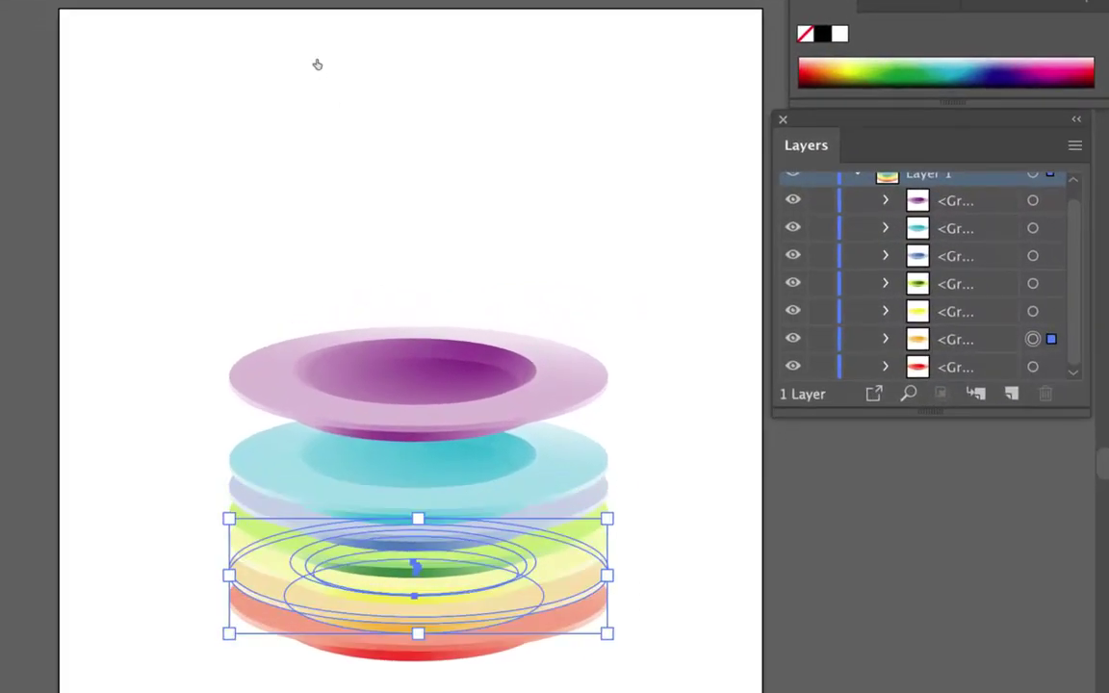
{"action": "key", "text": "alt+super+bracketright"}
{"action": "key", "text": "alt+super+bracketright"}
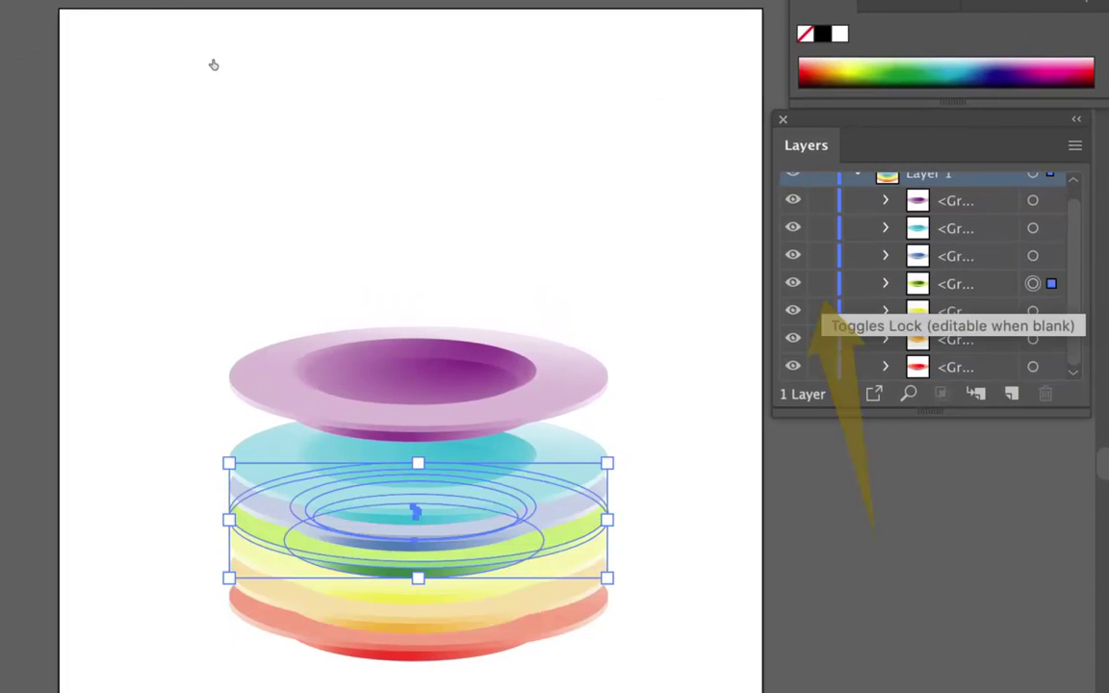
{"action": "key", "text": "super+2"}
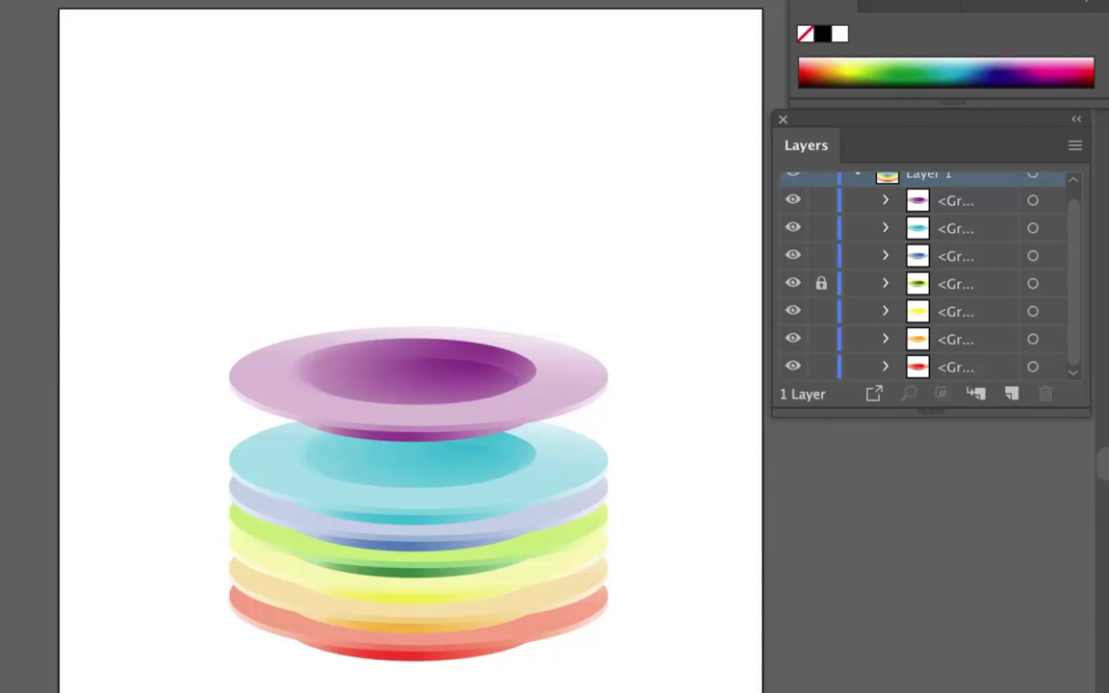
Select the yellow and blue bowls on the artboard in turn, and lock the yellow, orange and blue bowl groups.
{"action": "left_click", "coordinate": [418, 593]}
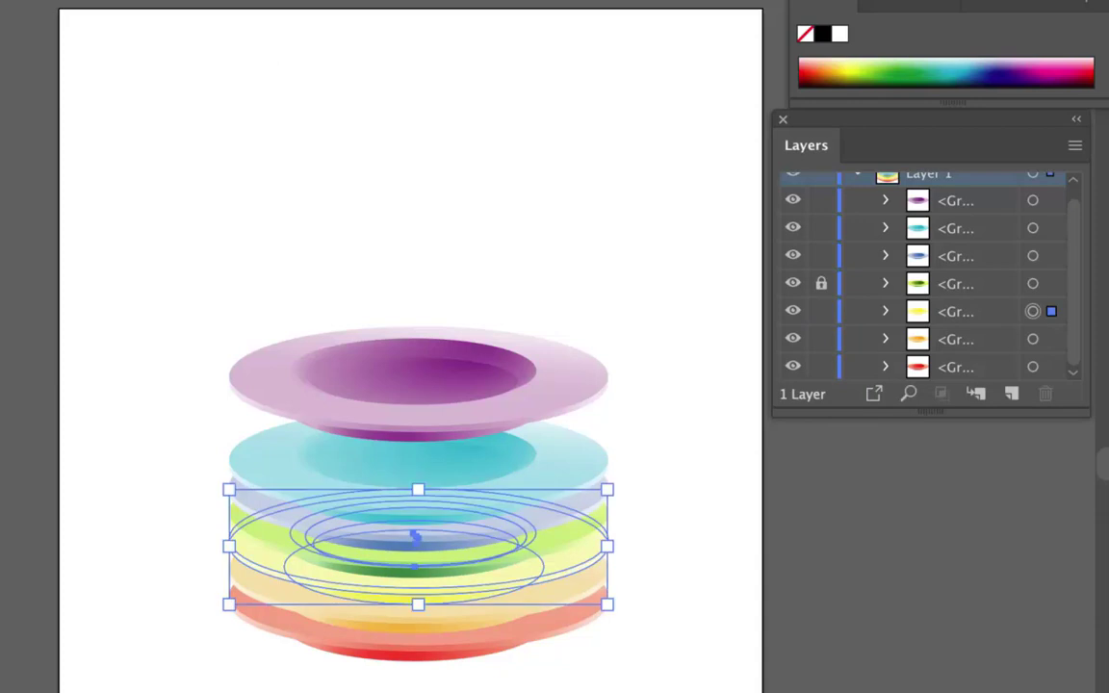
{"action": "left_click", "coordinate": [418, 545]}
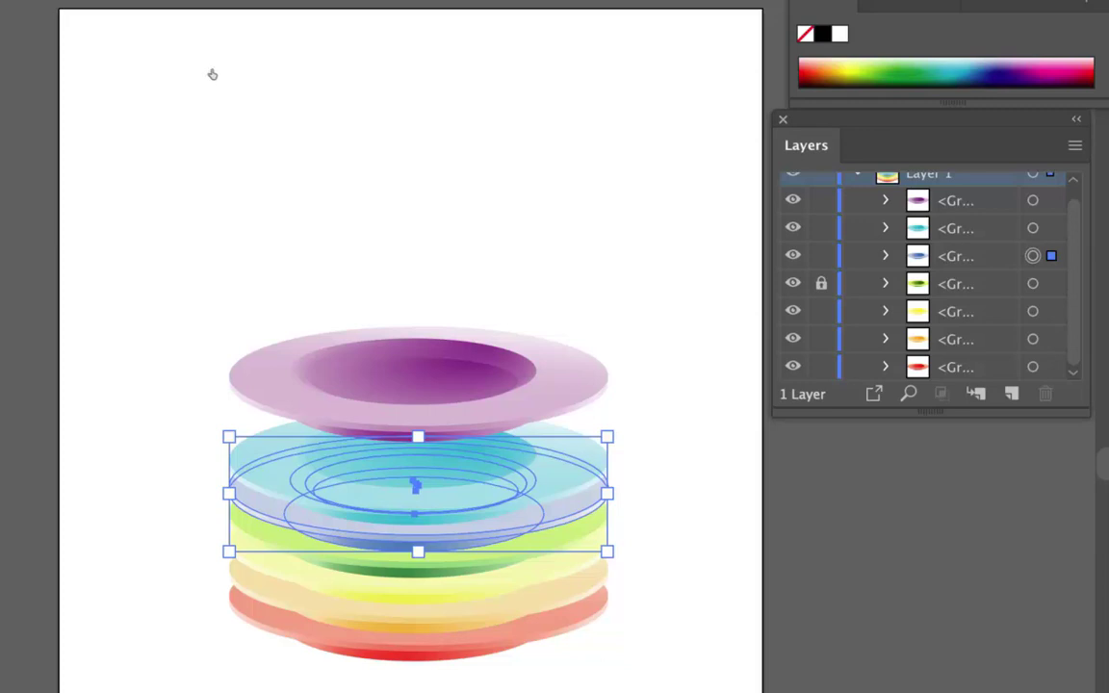
{"action": "left_click", "coordinate": [821, 311]}
{"action": "left_click", "coordinate": [821, 339]}
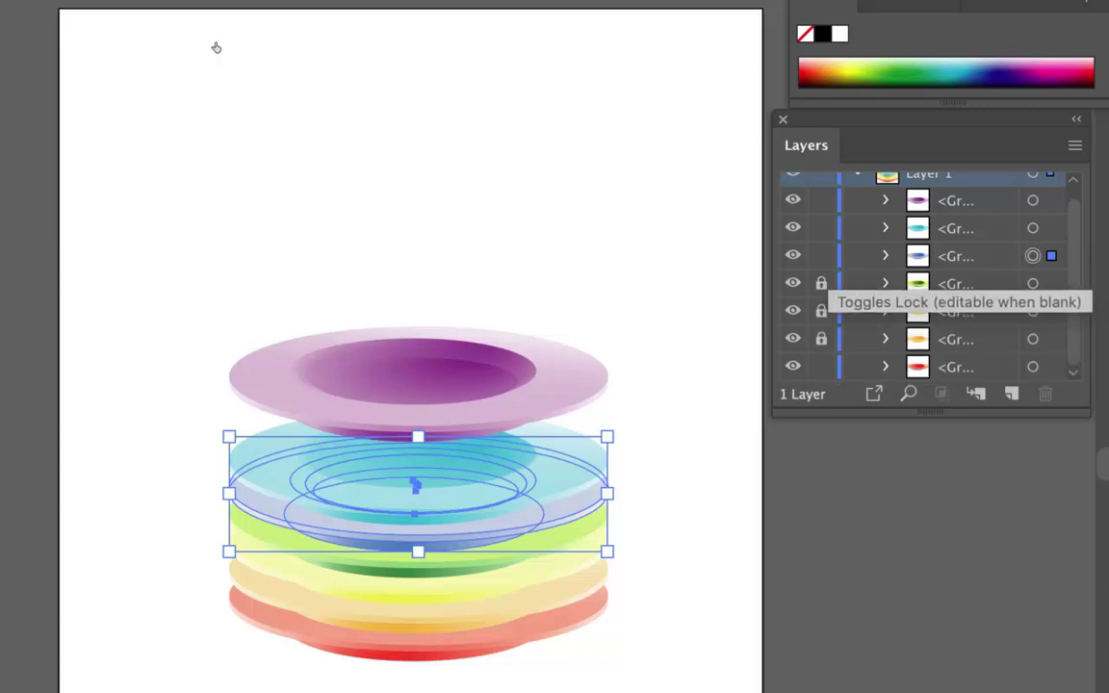
{"action": "key", "text": "ctrl+2"}
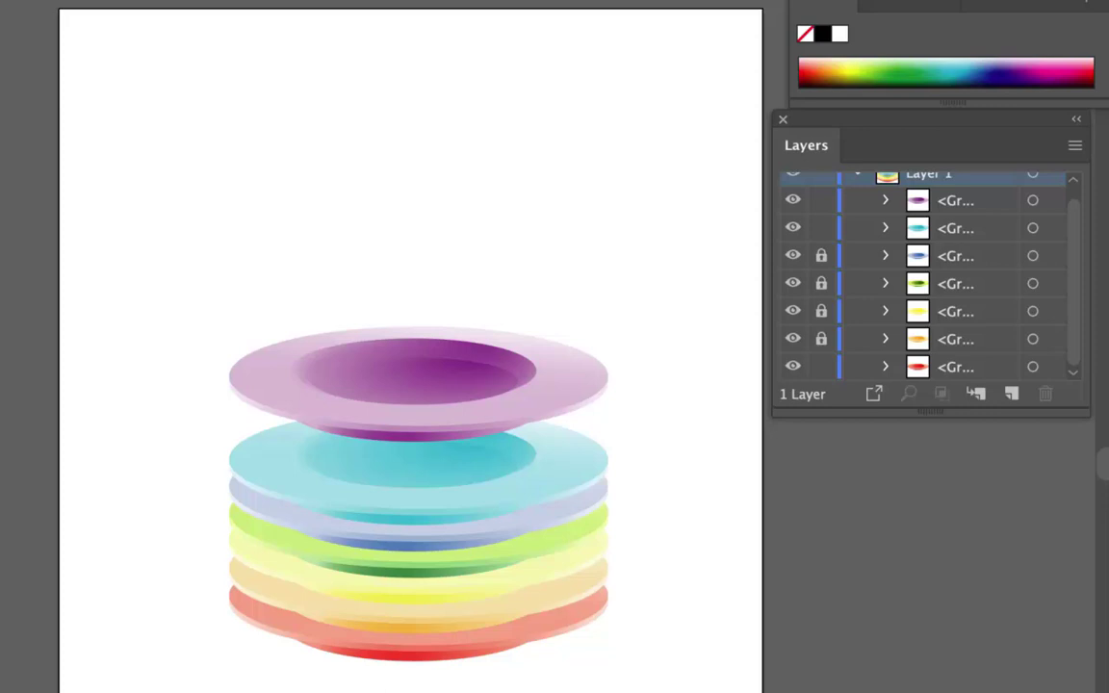
Check which bowls are still selectable by selecting the teal and red ones in turn, clearing the selection after each.
{"action": "left_click", "coordinate": [416, 496]}
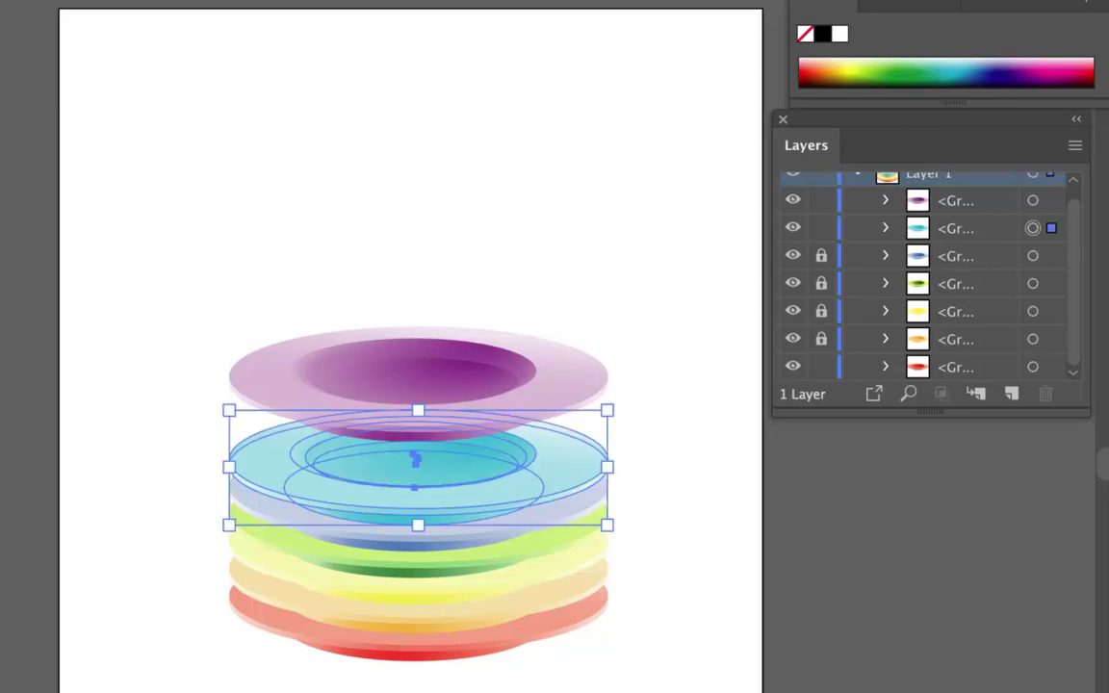
{"action": "key", "text": "ctrl+shift+a"}
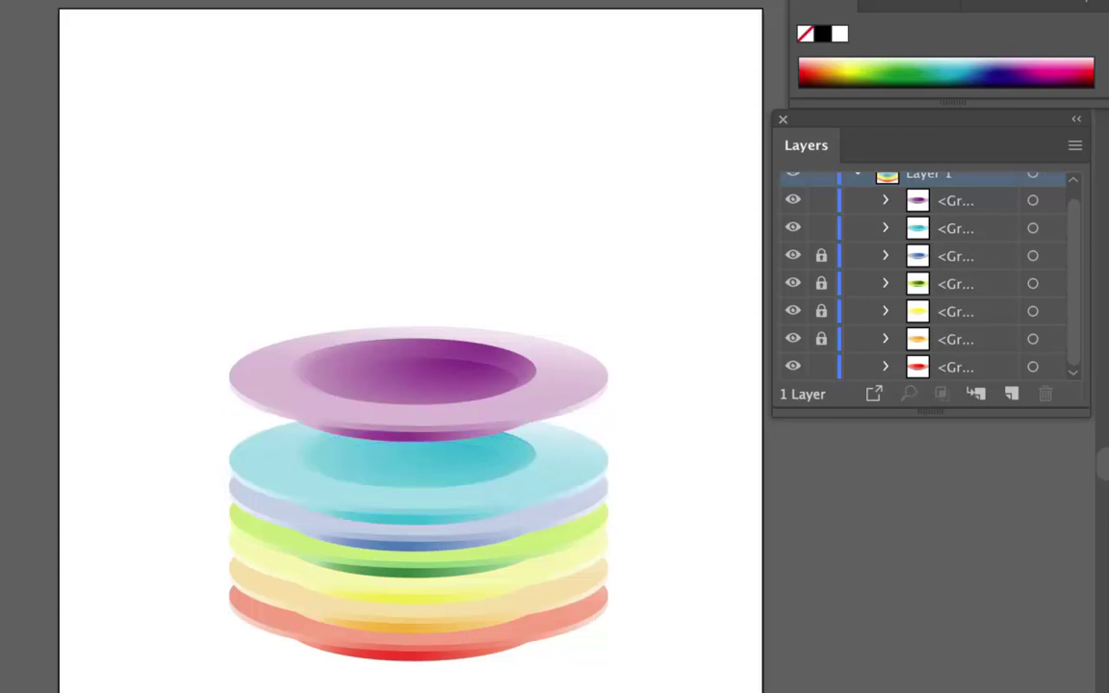
{"action": "left_click", "coordinate": [415, 595]}
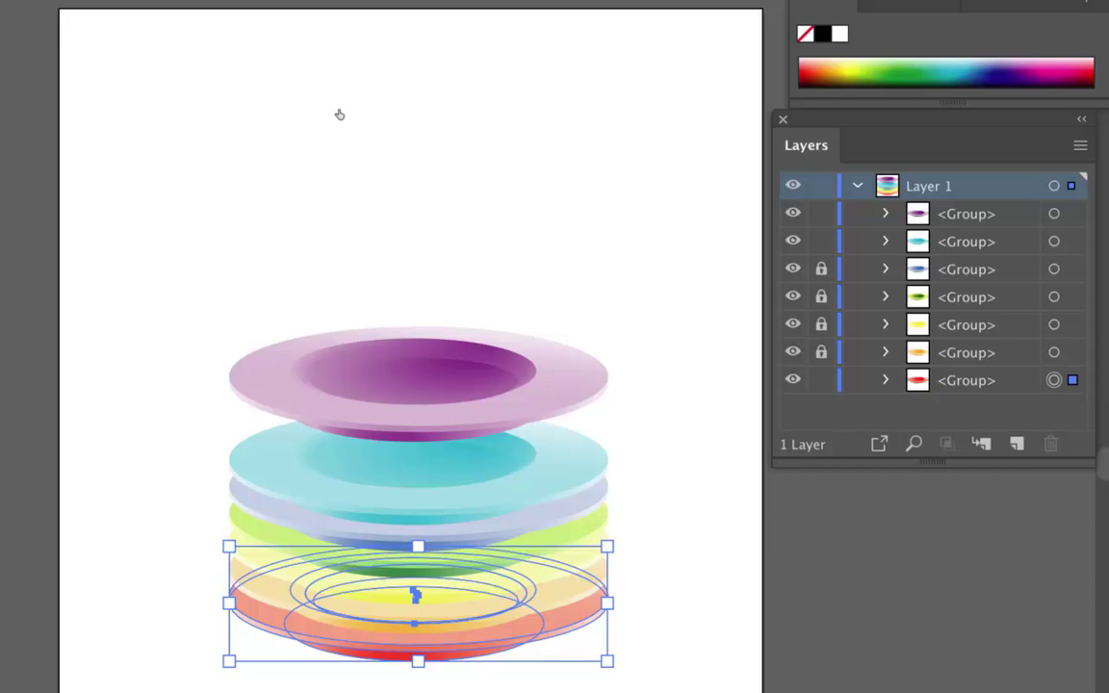
{"action": "left_click", "coordinate": [140, 90]}
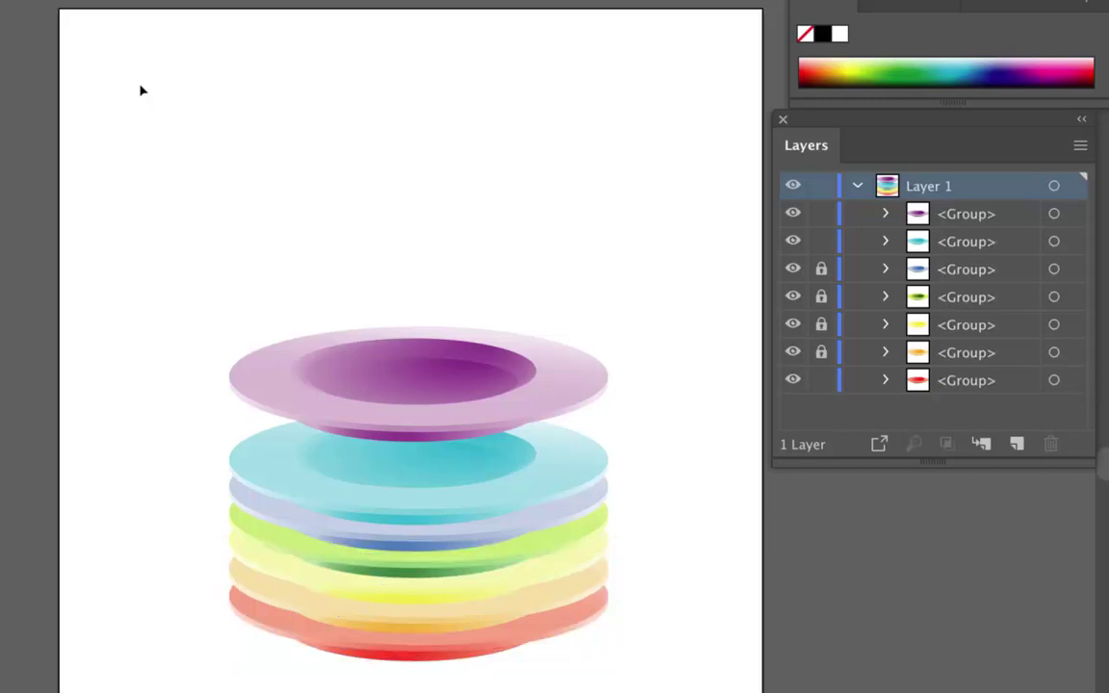
Unlock the blue, green, yellow and orange bowl groups.
{"action": "left_click", "coordinate": [821, 351]}
{"action": "left_click", "coordinate": [821, 325]}
{"action": "key", "text": "ctrl+z"}
{"action": "key", "text": "ctrl+z"}
Try the purple bowl's group at the bottom of the stacking order, and move the purple bowl down closer to the teal one.
{"action": "left_click_drag", "start_coordinate": [966, 214], "coordinate": [965, 309]}
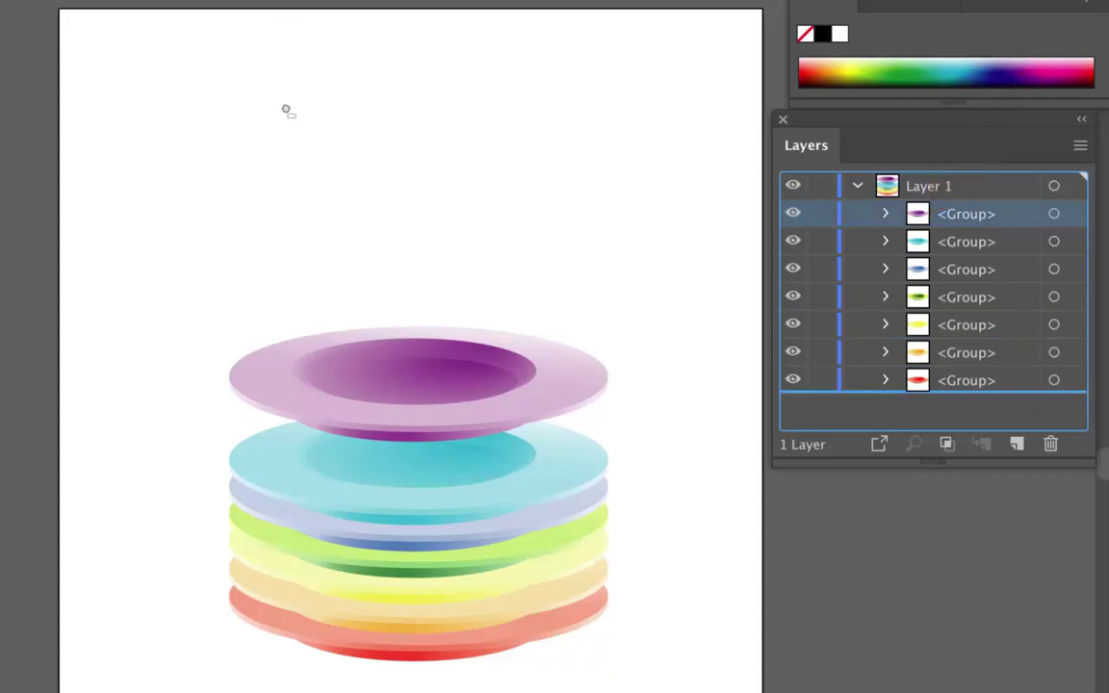
{"action": "key", "text": "super+shift+bracketleft"}
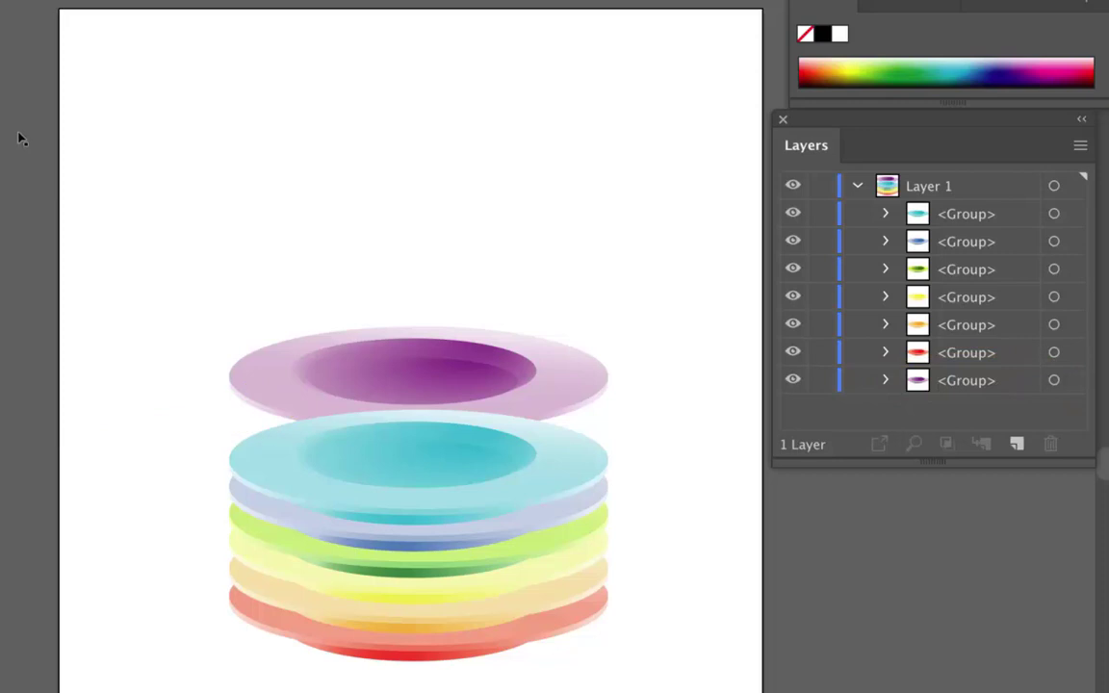
{"action": "left_click_drag", "start_coordinate": [414, 375], "coordinate": [404, 626]}
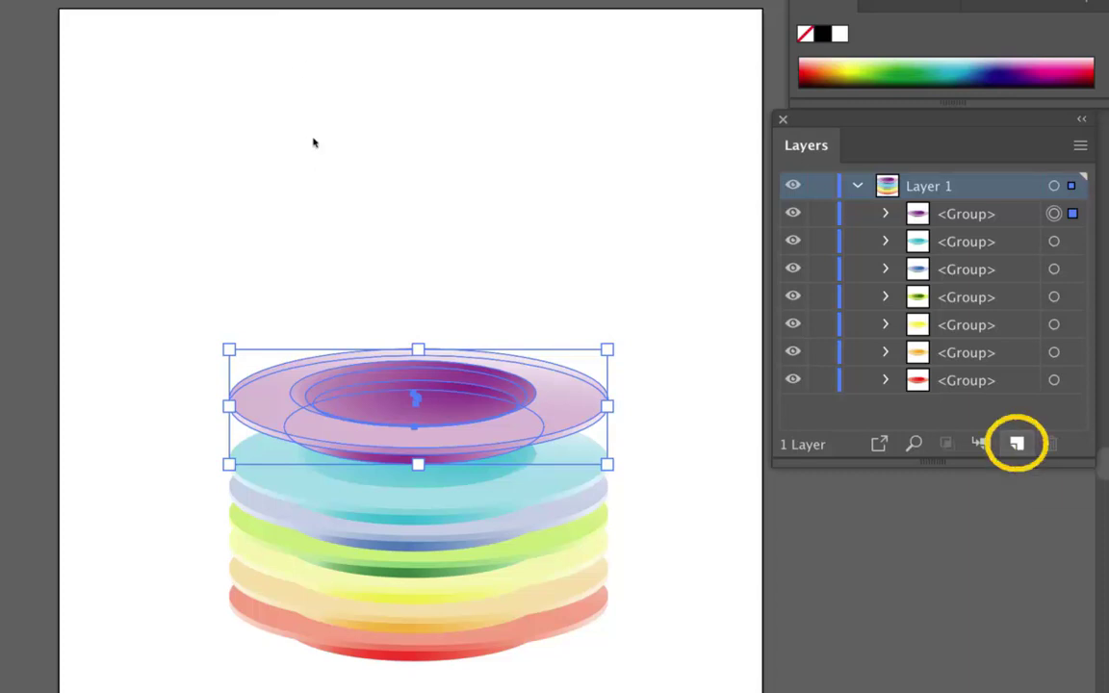
Create a new layer above Layer 1 and name it Top Shelf.
{"action": "left_click", "coordinate": [1016, 444]}
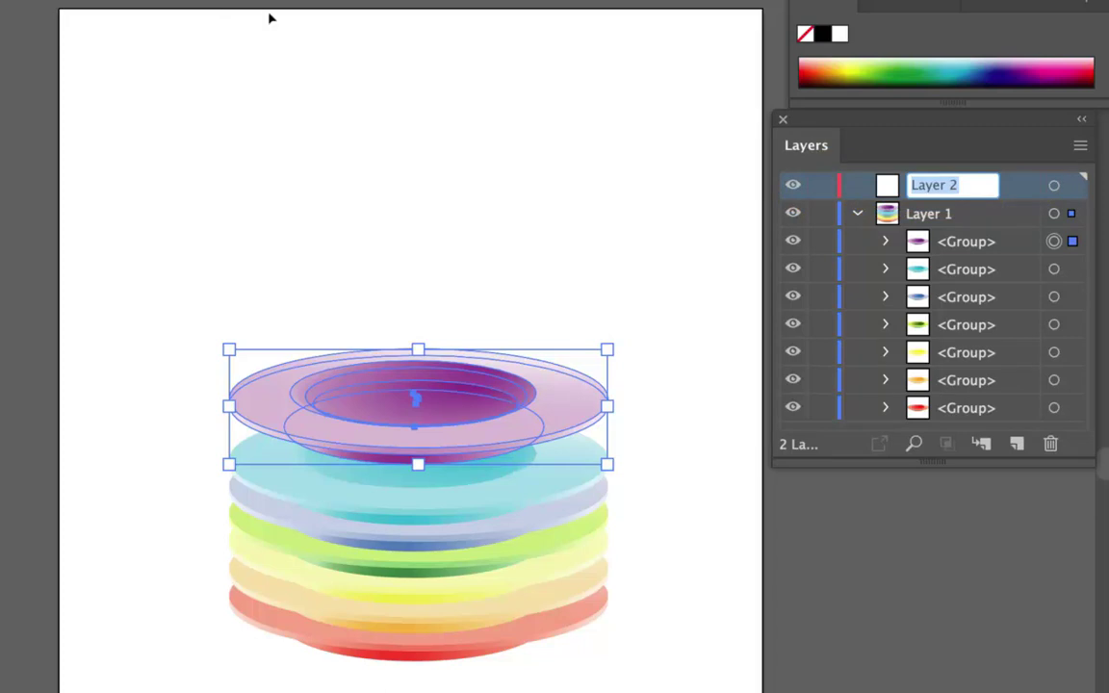
{"action": "type", "text": "Top Sh"}
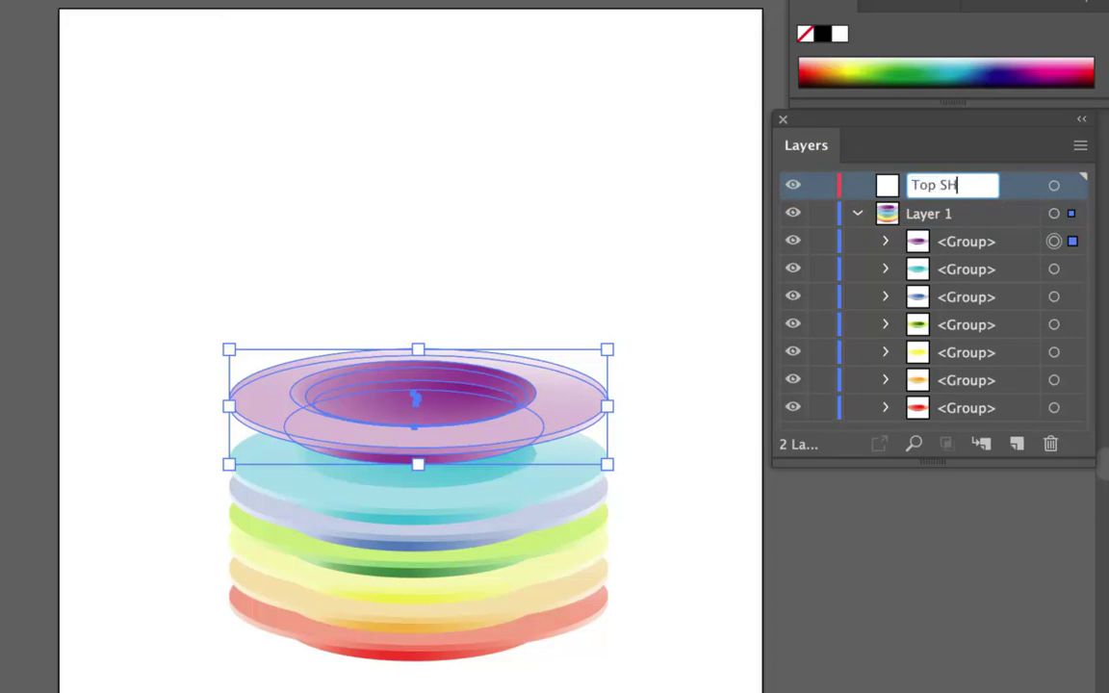
{"action": "key", "text": "BackSpace"}
{"action": "type", "text": "helf"}
{"action": "key", "text": "Return"}
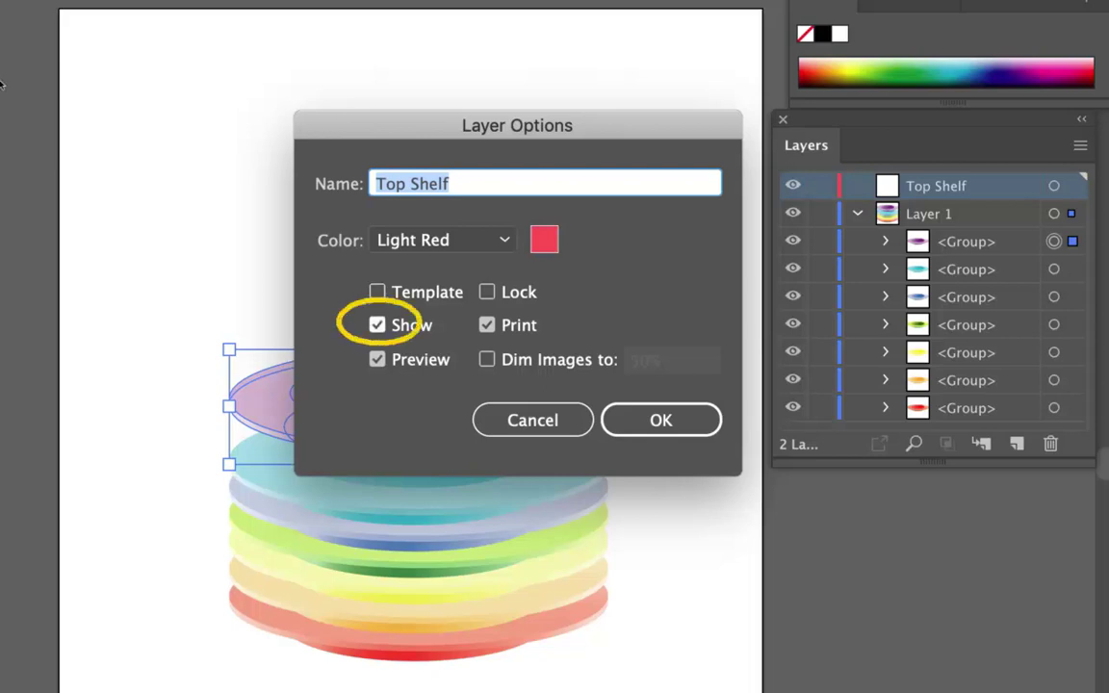
Turn off Show in the Top Shelf layer's options, keeping its color Light Red after viewing the color choices.
{"action": "left_click", "coordinate": [377, 324]}
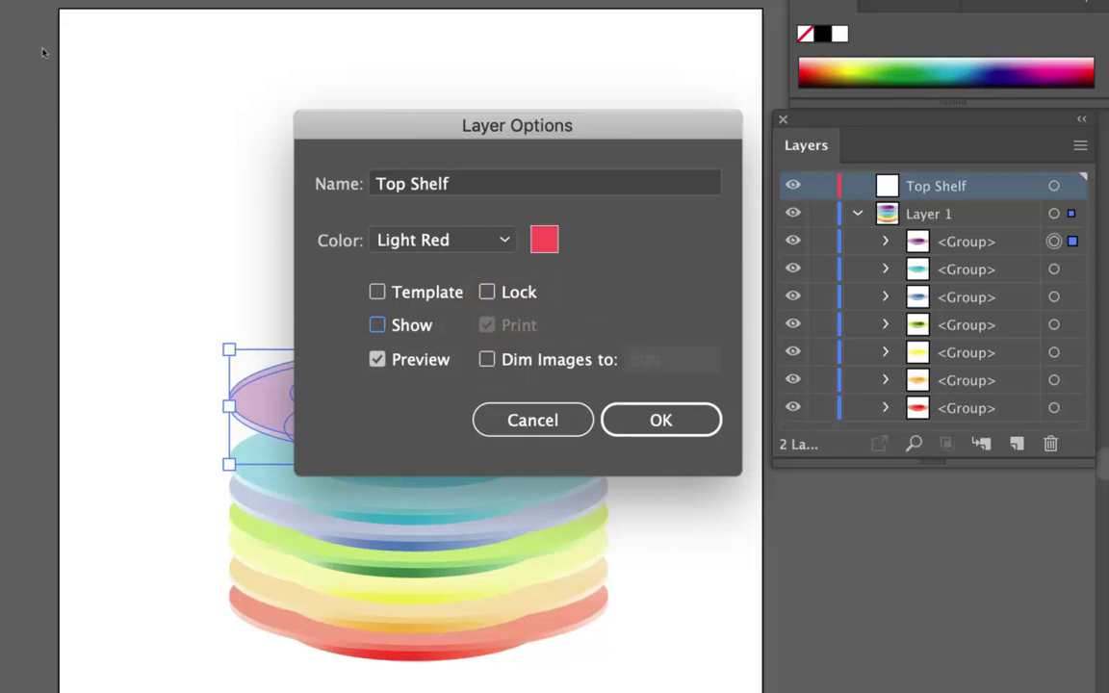
{"action": "key", "text": "space"}
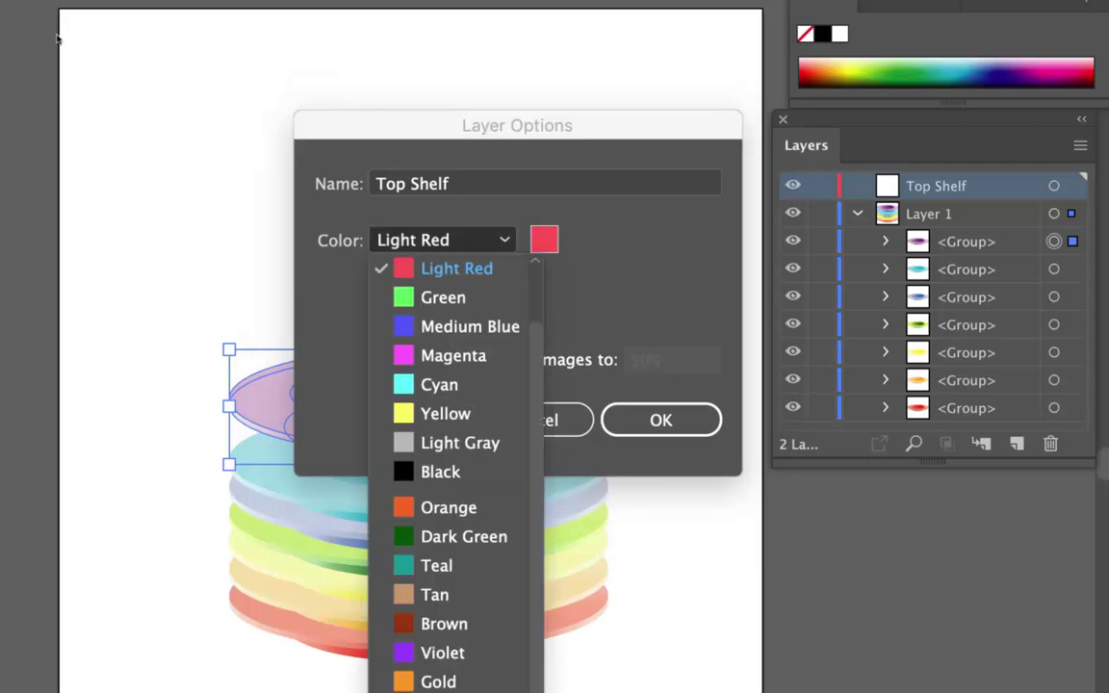
{"action": "key", "text": "Escape"}
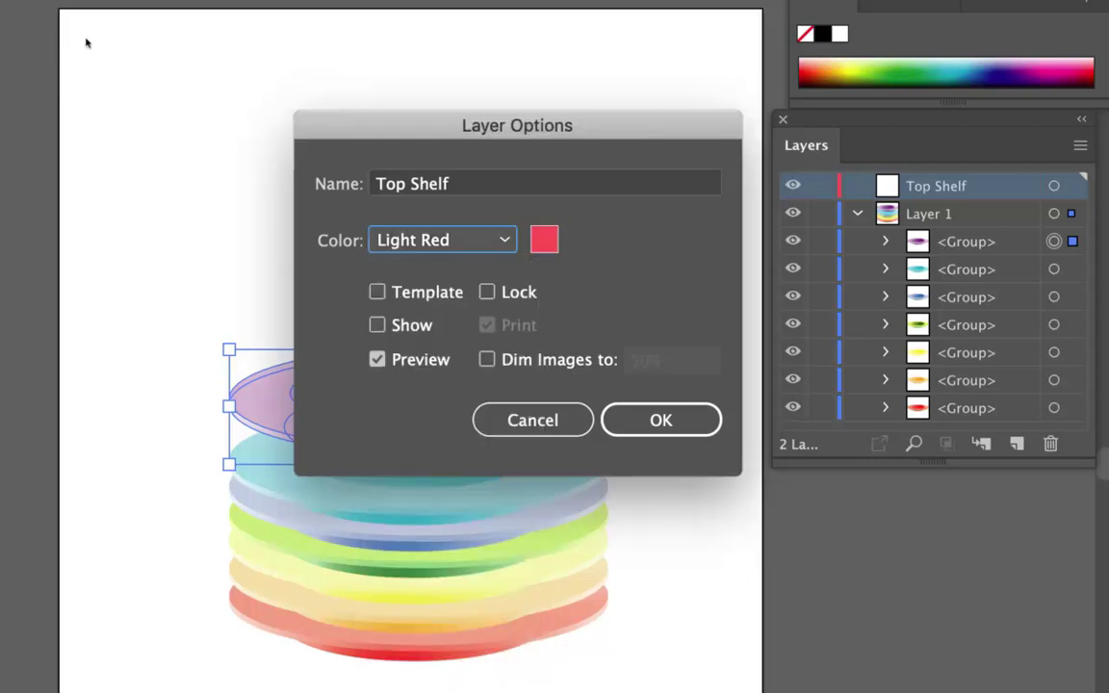
{"action": "key", "text": "space"}
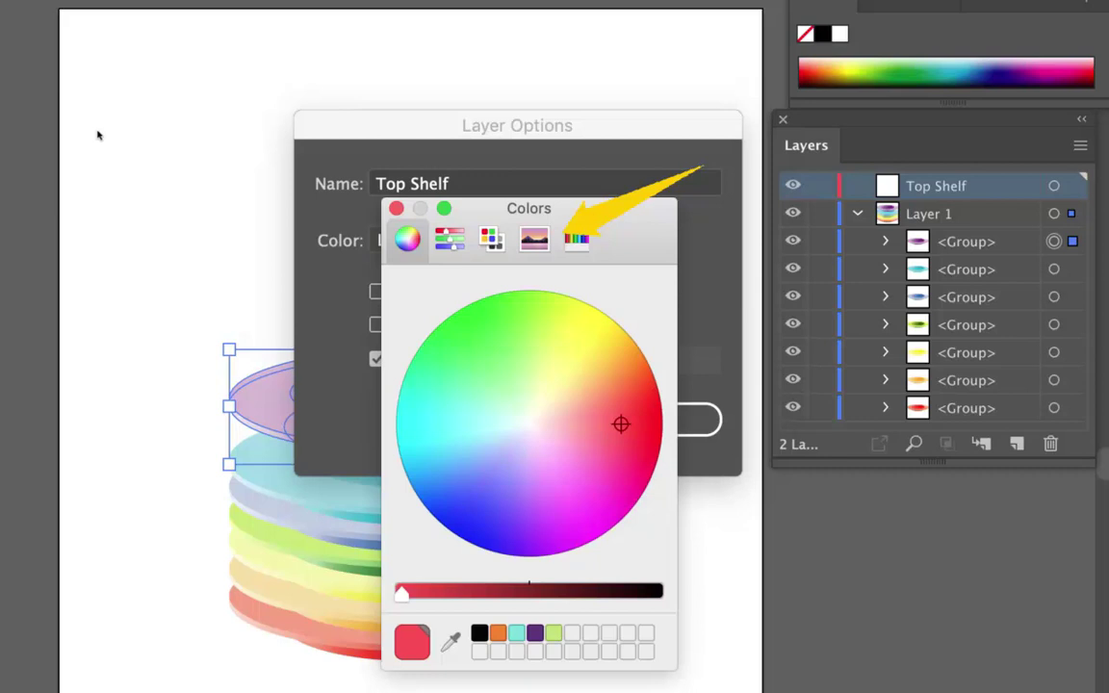
{"action": "key", "text": "Escape"}
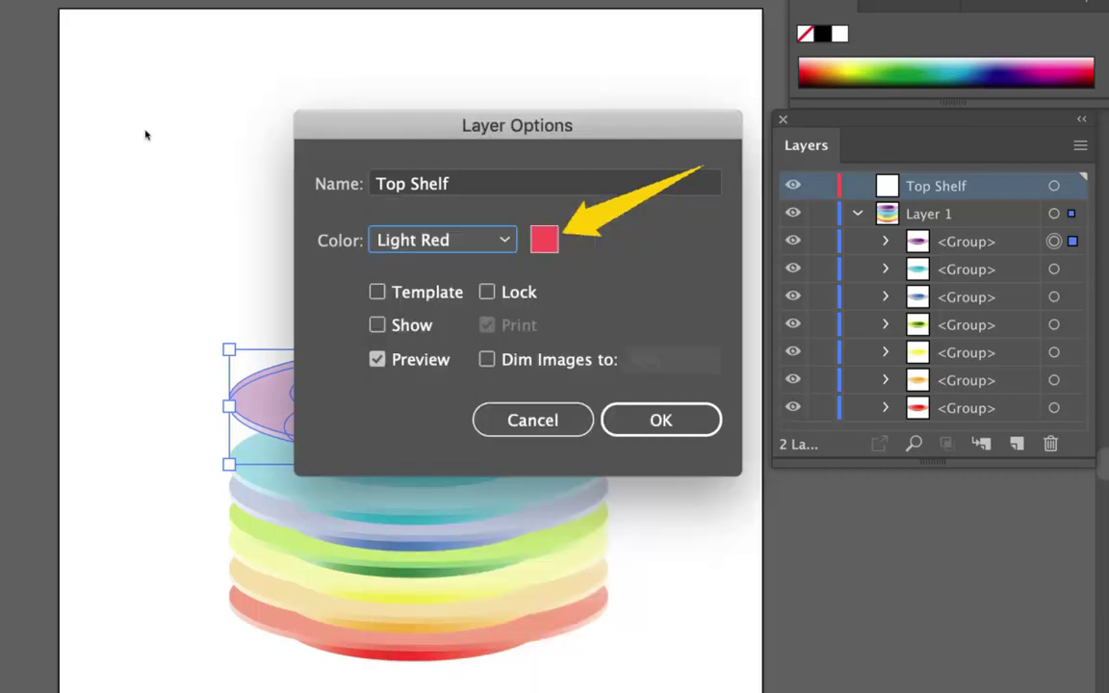
{"action": "key", "text": "Return"}
Rename Layer 1 as Bottom Shelf.
{"action": "double_click", "coordinate": [934, 213]}
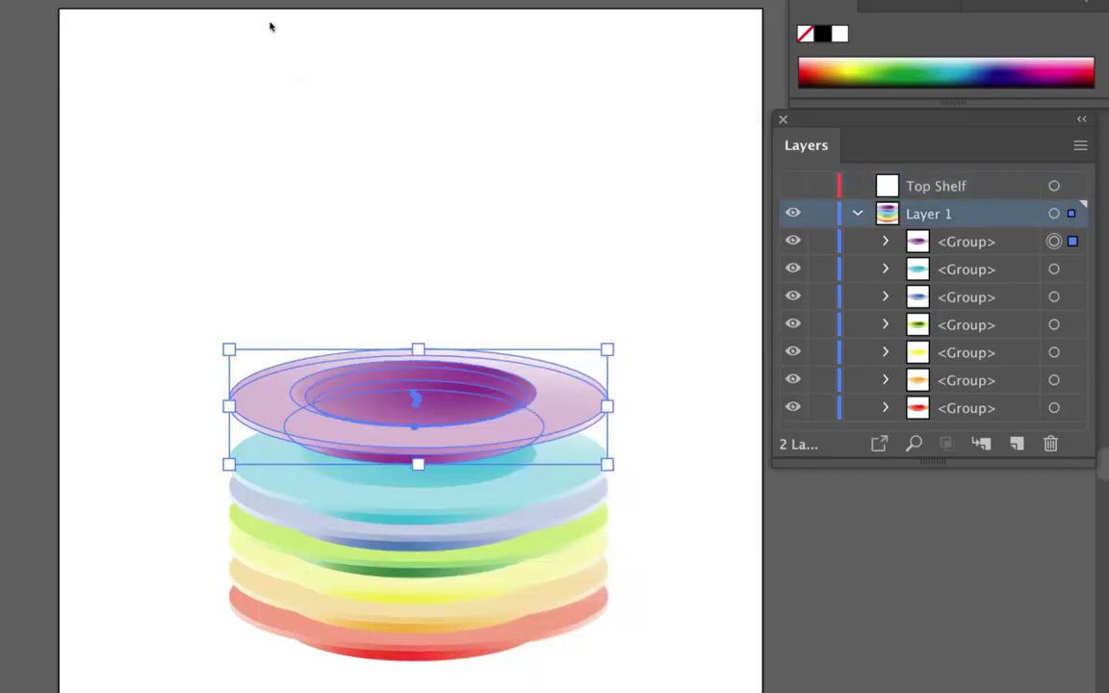
{"action": "type", "text": "B"}
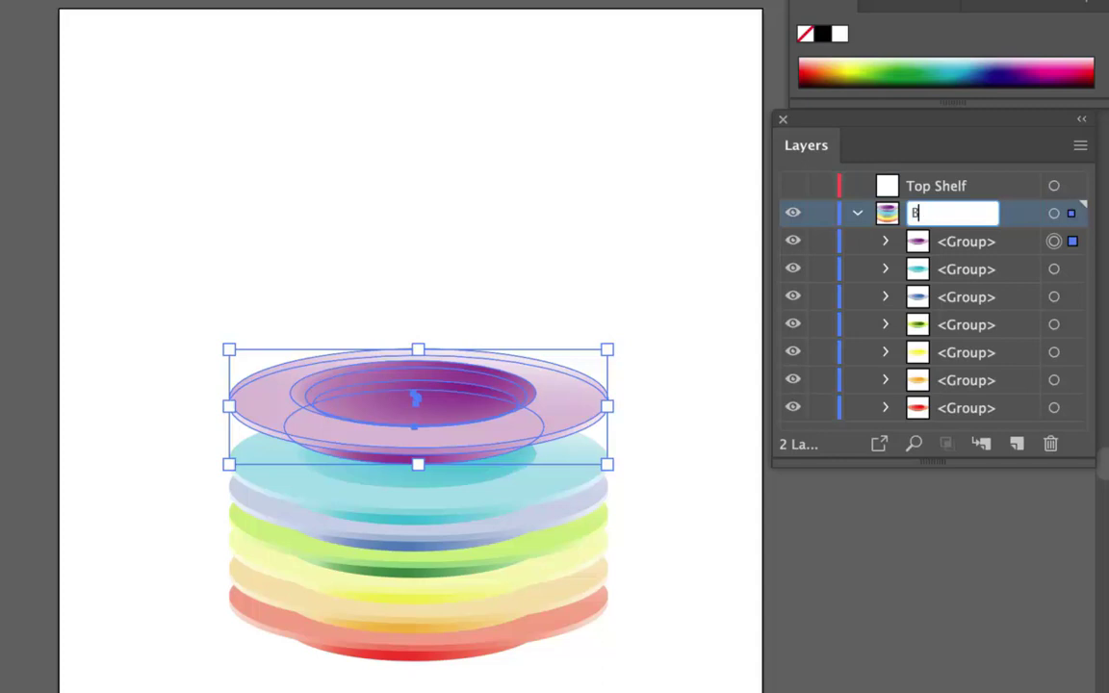
{"action": "type", "text": "ottom Shelf"}
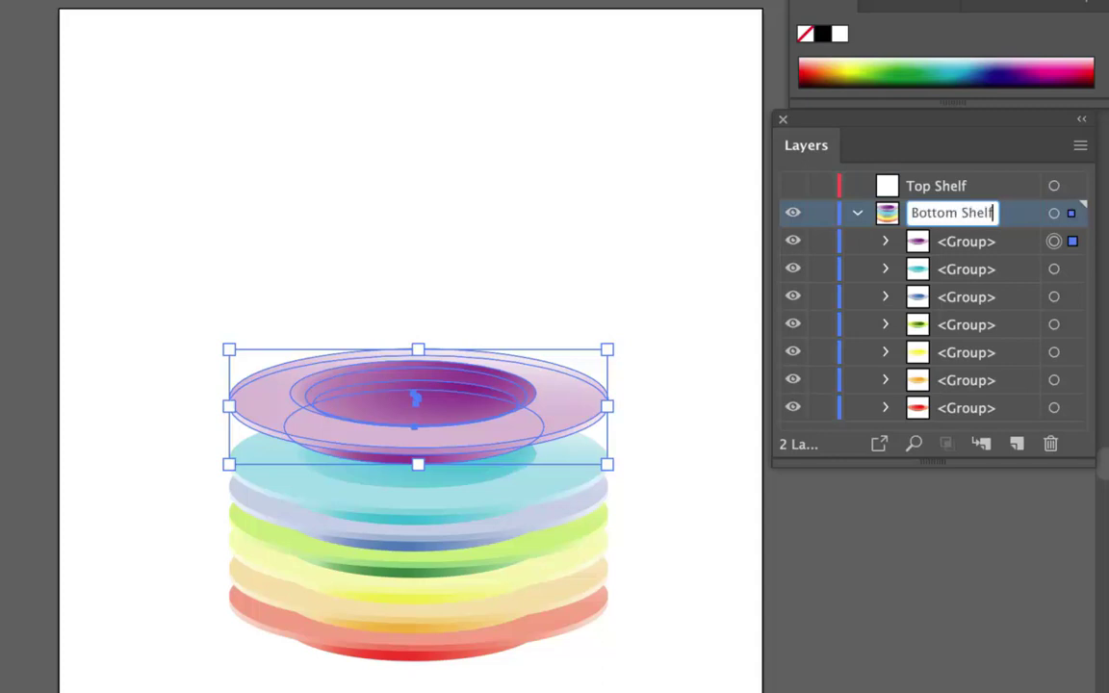
{"action": "key", "text": "Return"}
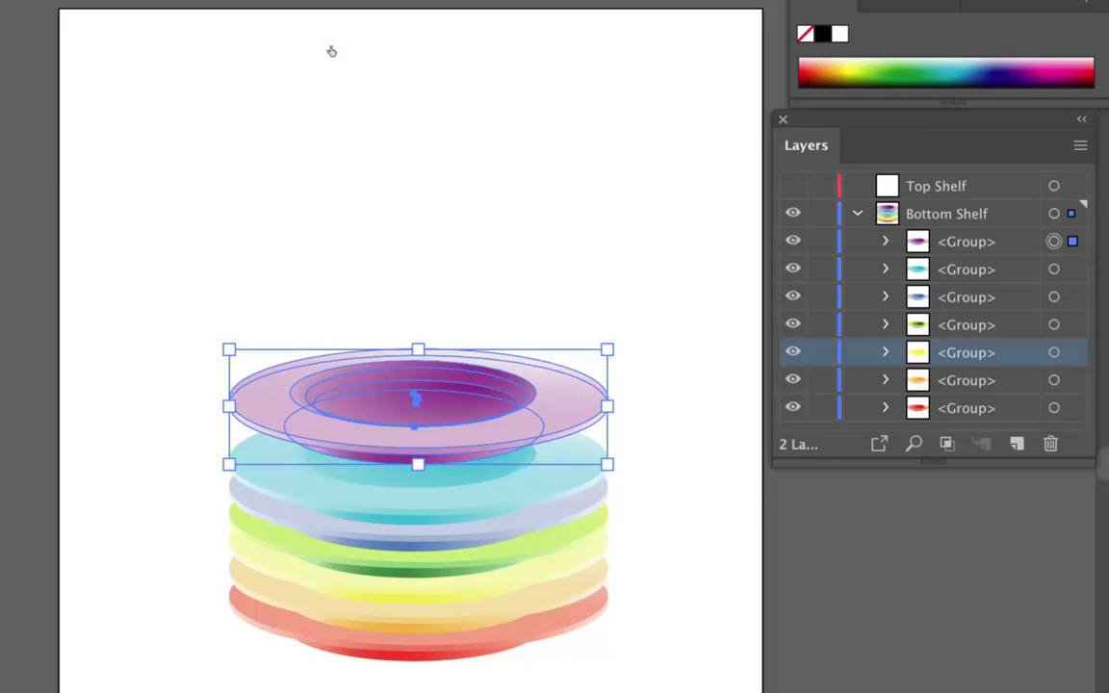
{"action": "key", "text": "super+shift+a"}
{"action": "left_click_drag", "start_coordinate": [188, 291], "coordinate": [547, 513]}
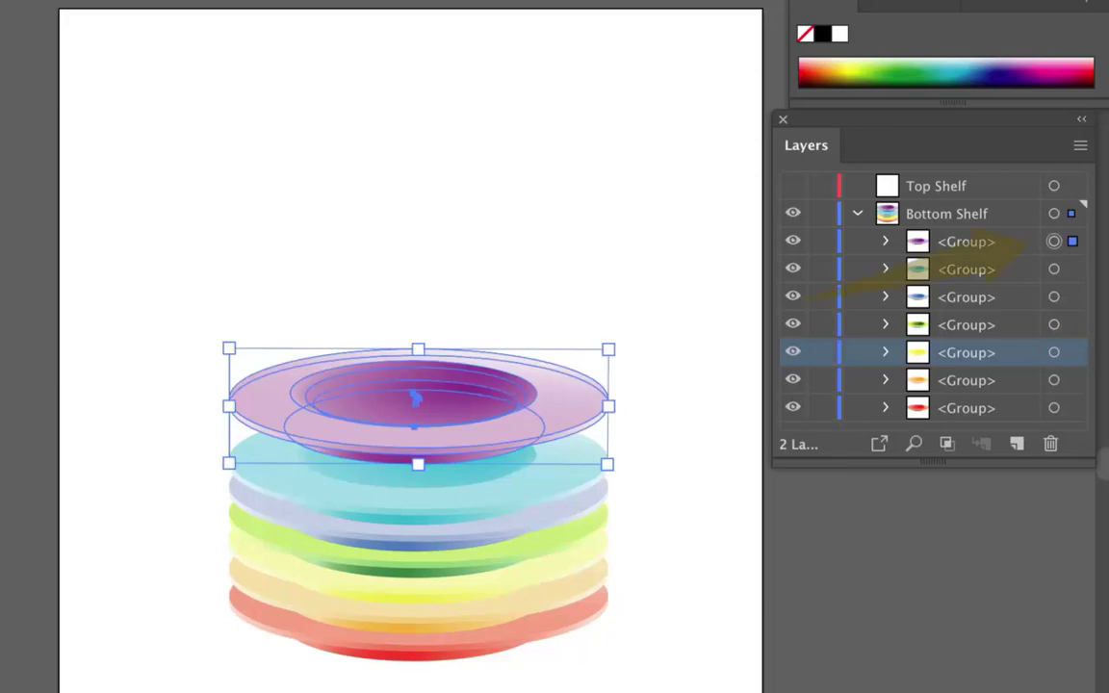
{"action": "left_click", "coordinate": [1053, 269], "text": "shift"}
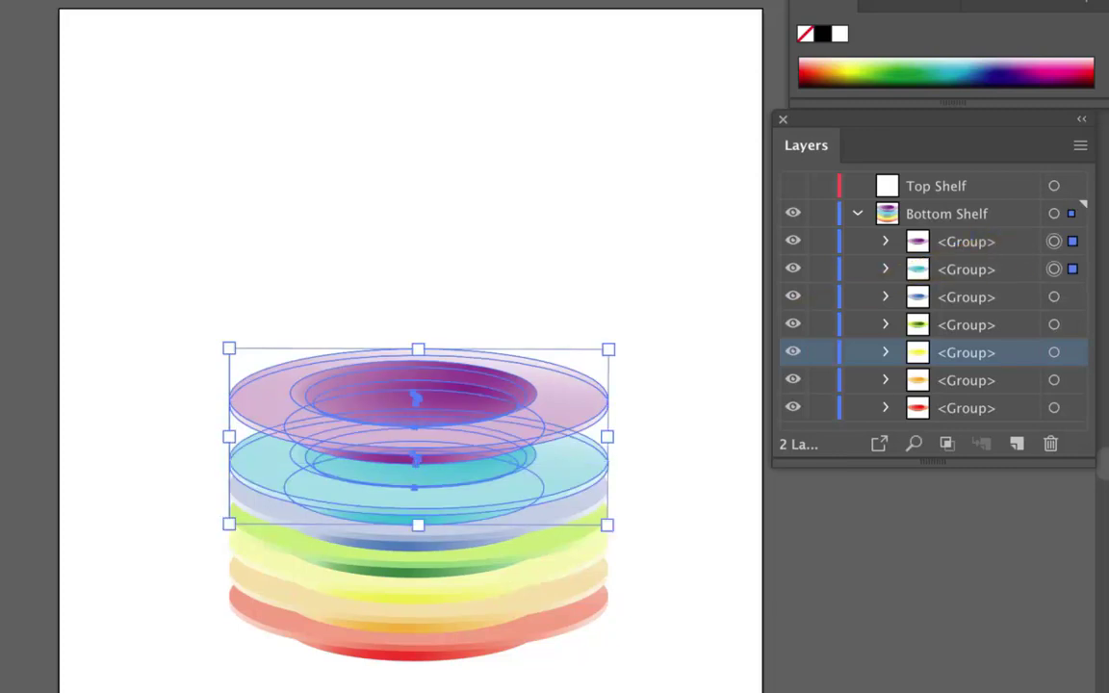
{"action": "left_click", "coordinate": [1054, 297], "text": "shift"}
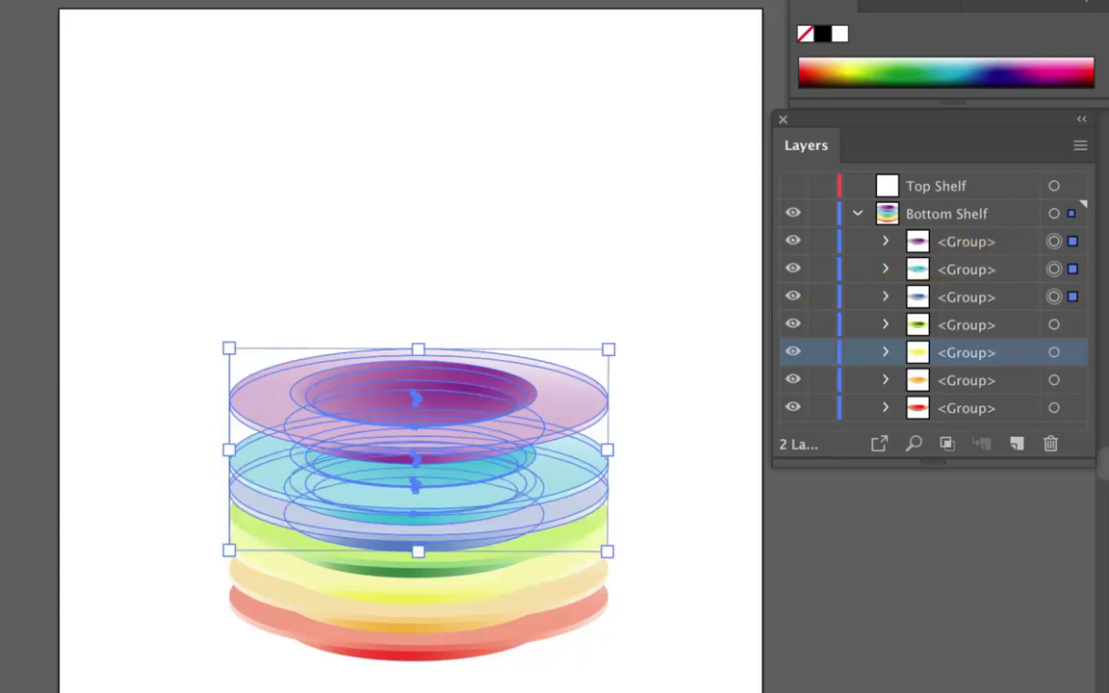
{"action": "left_click", "coordinate": [65, 38]}
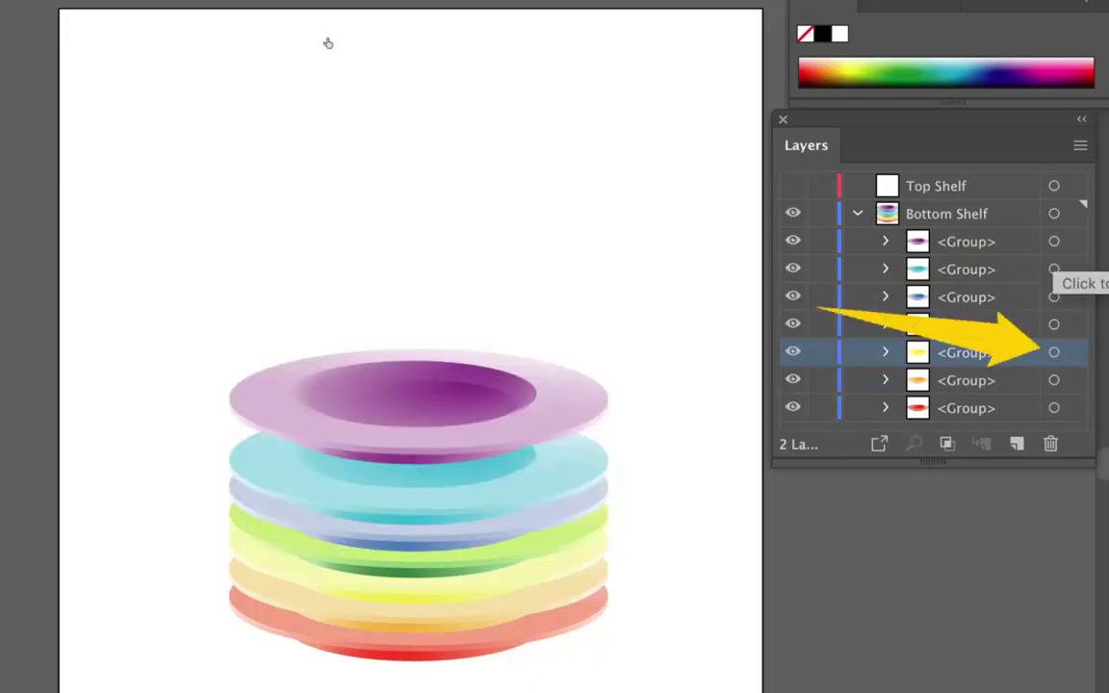
Select the purple, teal and blue bowl groups together in the Bottom Shelf layer and cut them.
{"action": "left_click", "coordinate": [1053, 240]}
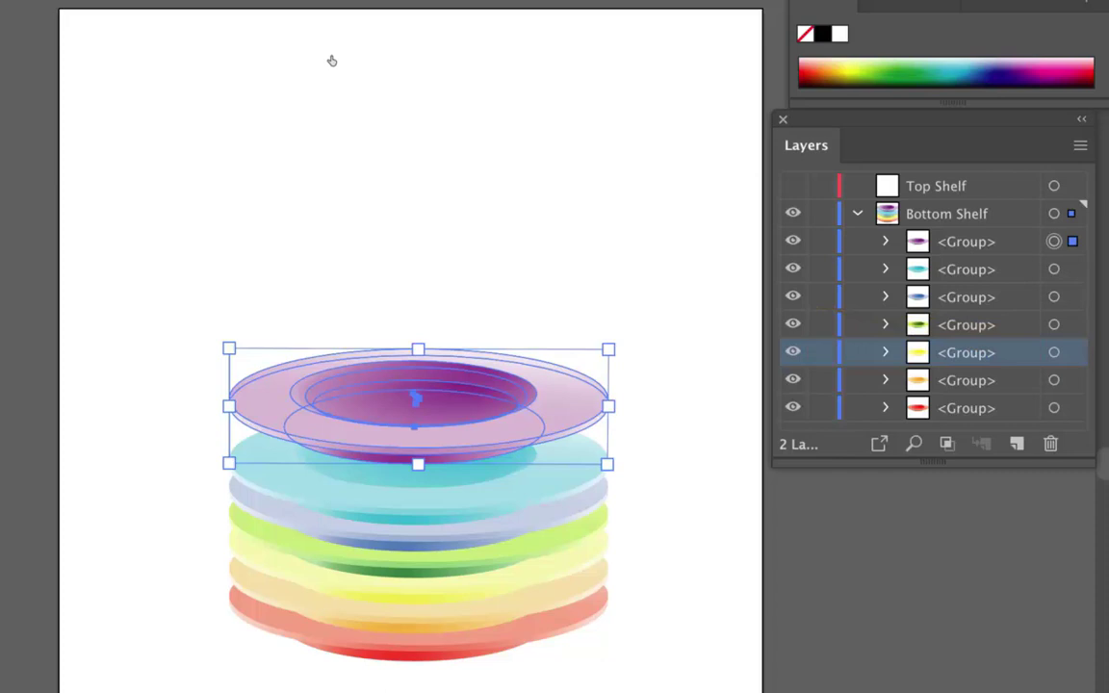
{"action": "left_click", "coordinate": [1054, 269], "text": "shift"}
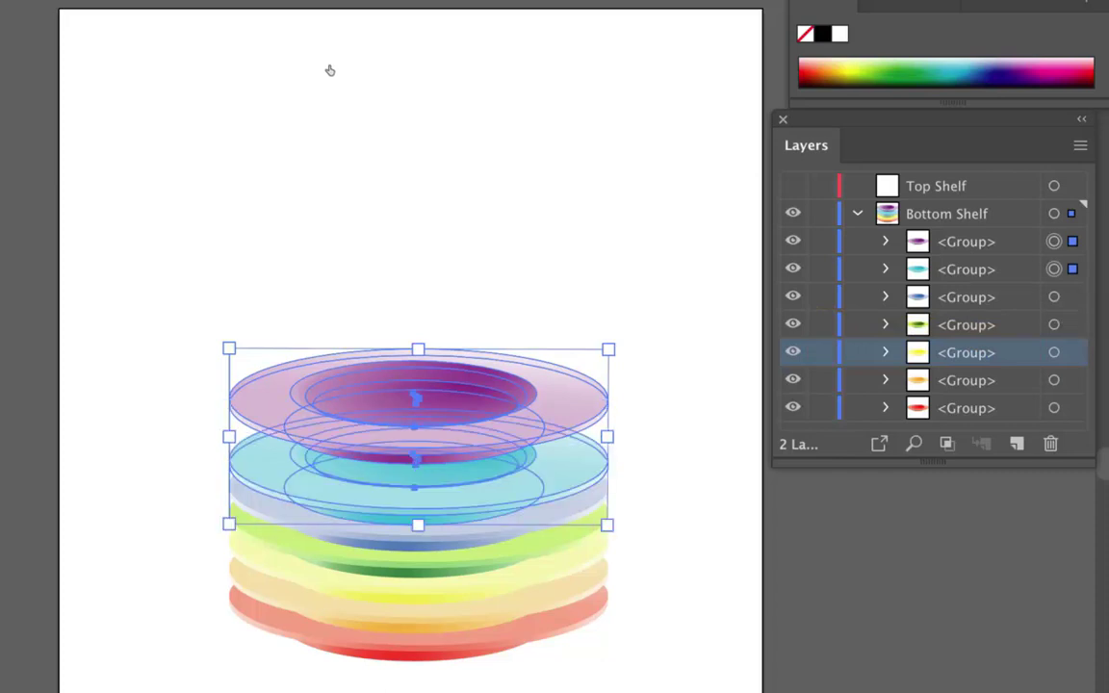
{"action": "left_click", "coordinate": [1053, 297], "text": "shift"}
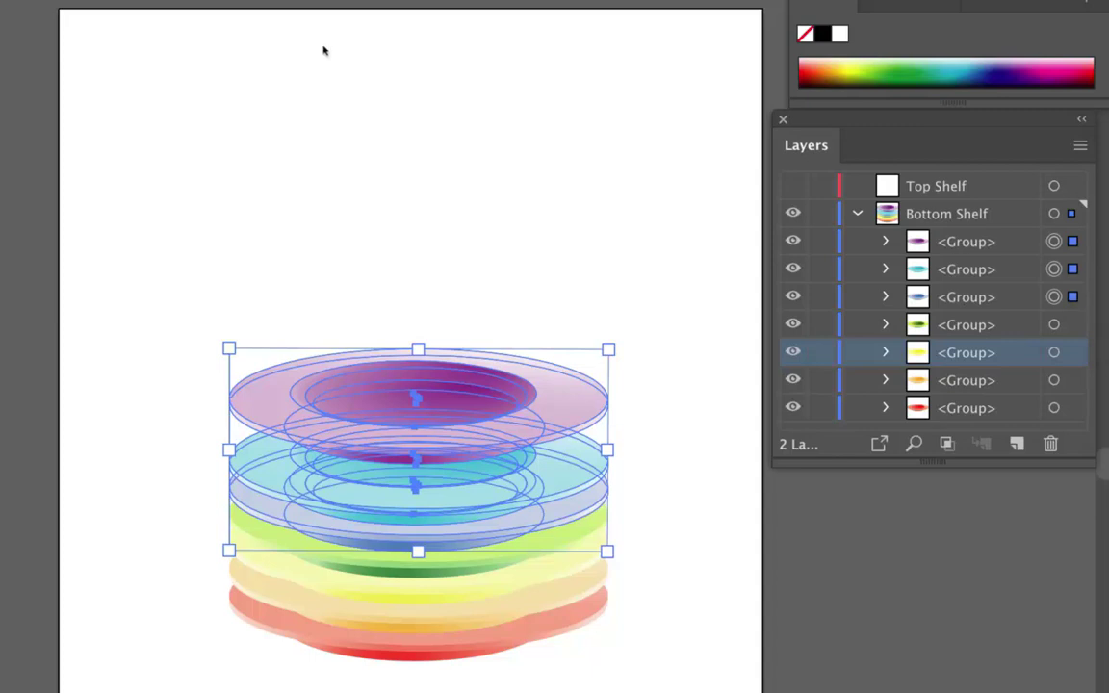
{"action": "key", "text": "super"}
{"action": "key", "text": "super+x"}
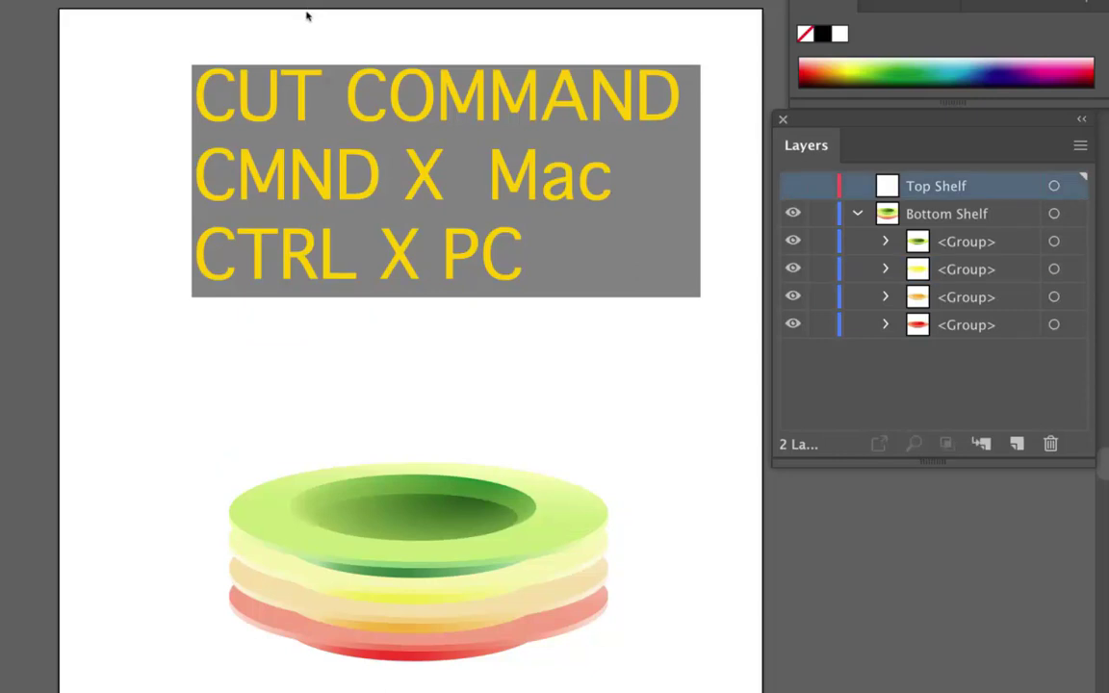
Make the Top Shelf layer visible and paste the cut bowl groups into it.
{"action": "key", "text": "super+v"}
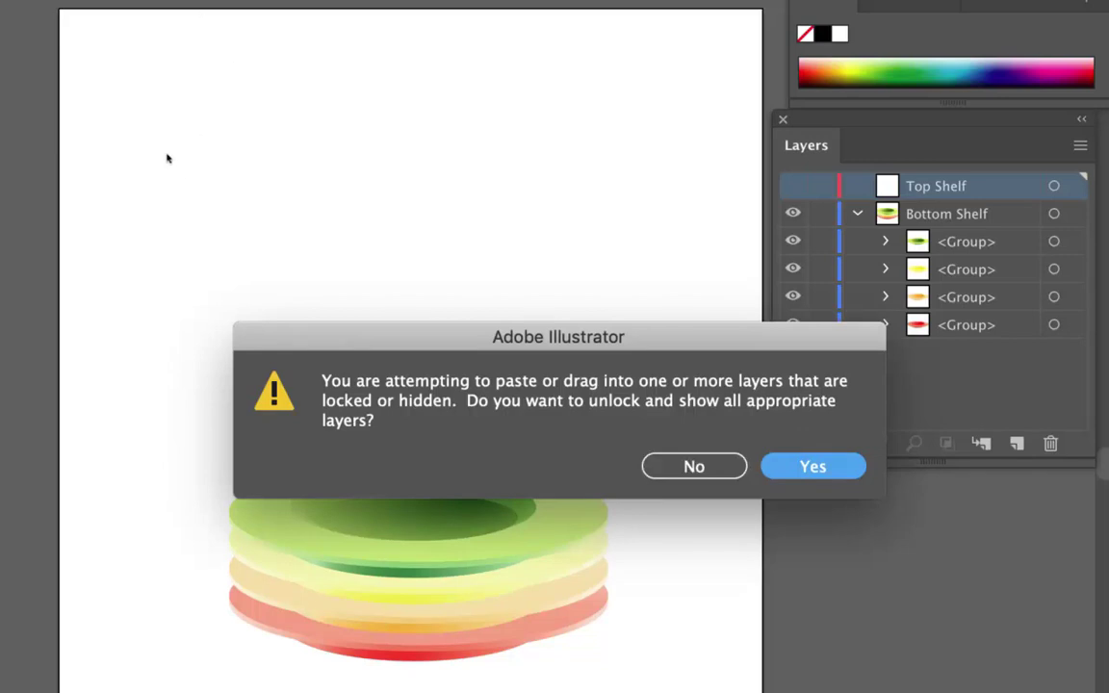
{"action": "key", "text": "Escape"}
{"action": "left_click", "coordinate": [792, 186]}
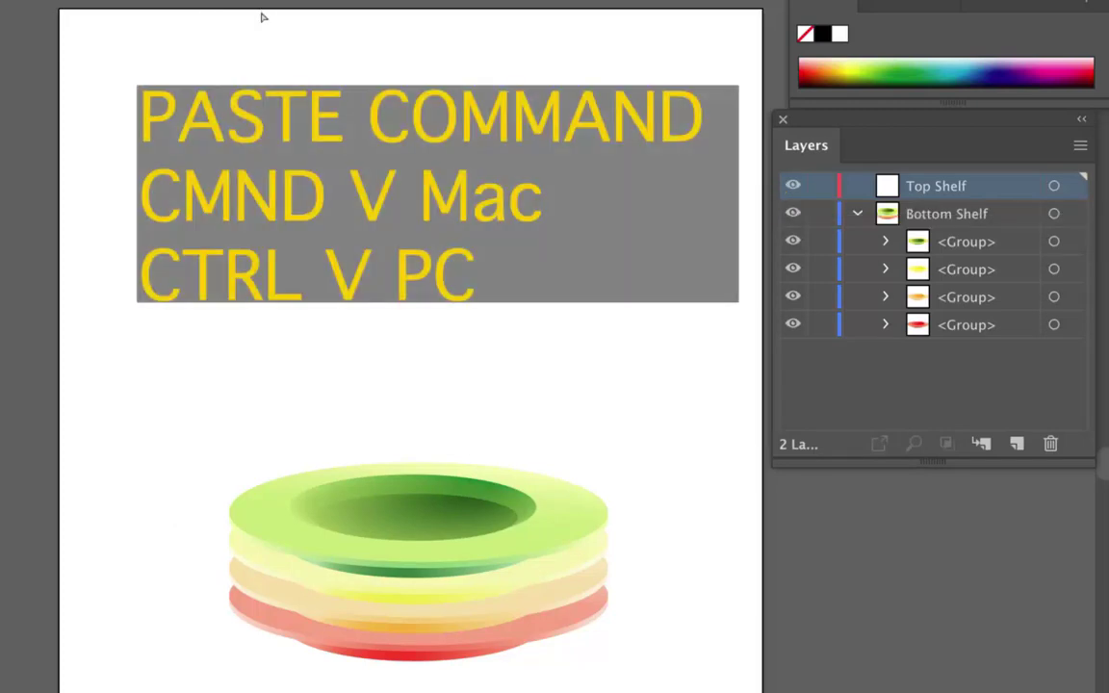
{"action": "key", "text": "super+v"}
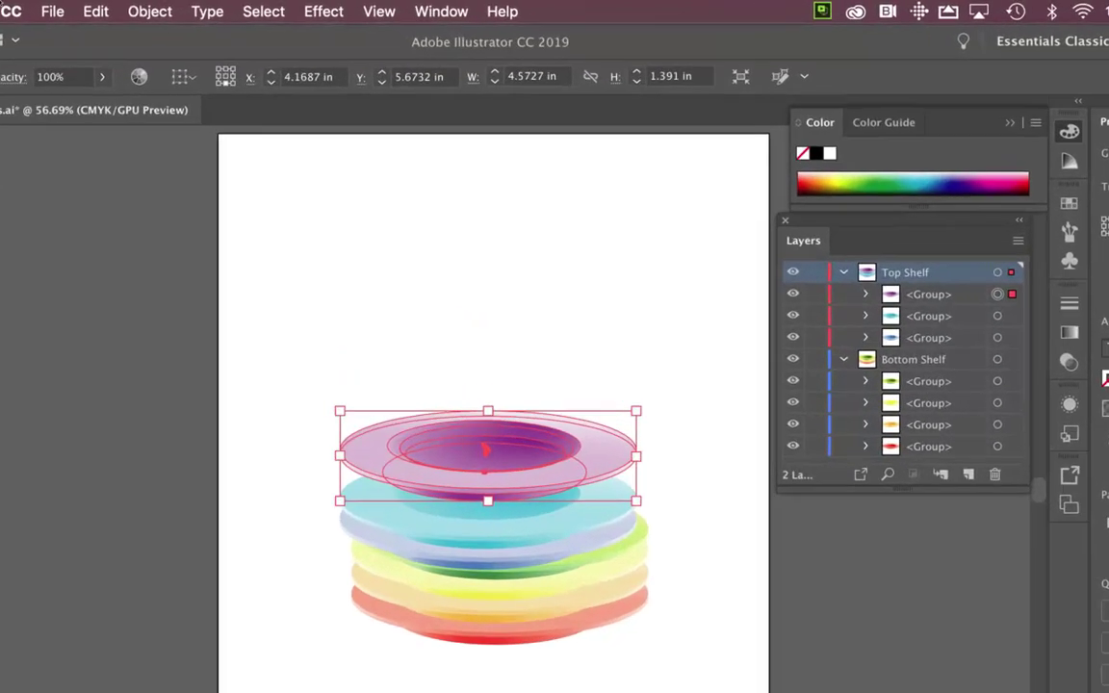
Use an Arrange command to move the purple bowl's group from the Top Shelf layer to the Bottom Shelf layer.
{"action": "left_click", "coordinate": [208, 9]}
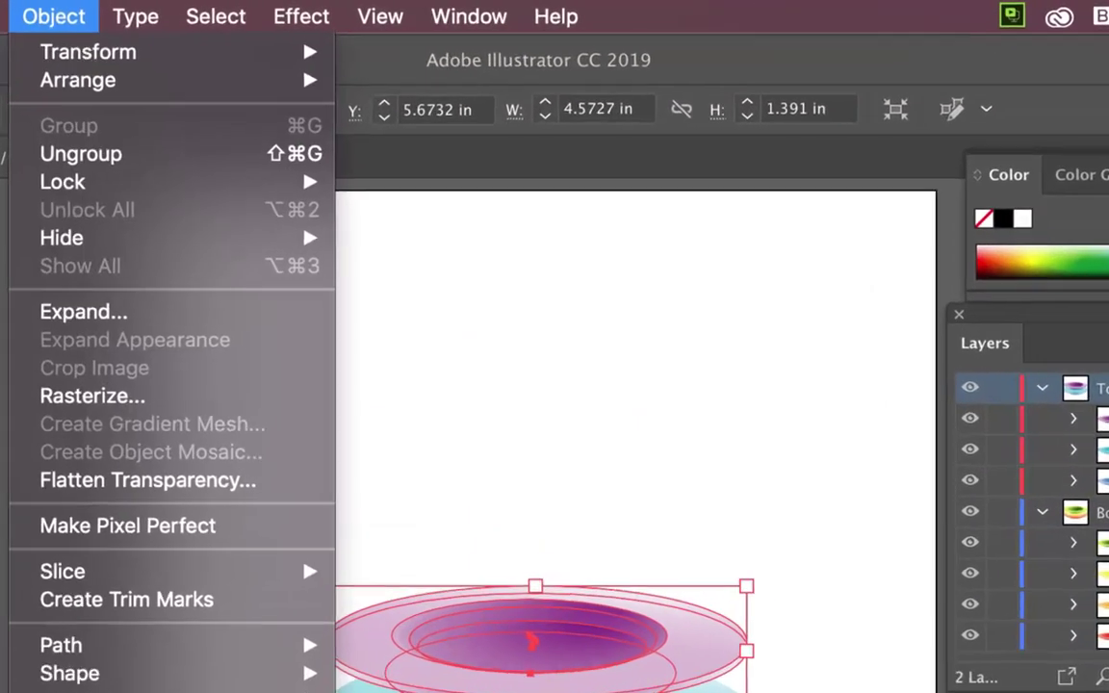
{"action": "mouse_move", "coordinate": [65, 84]}
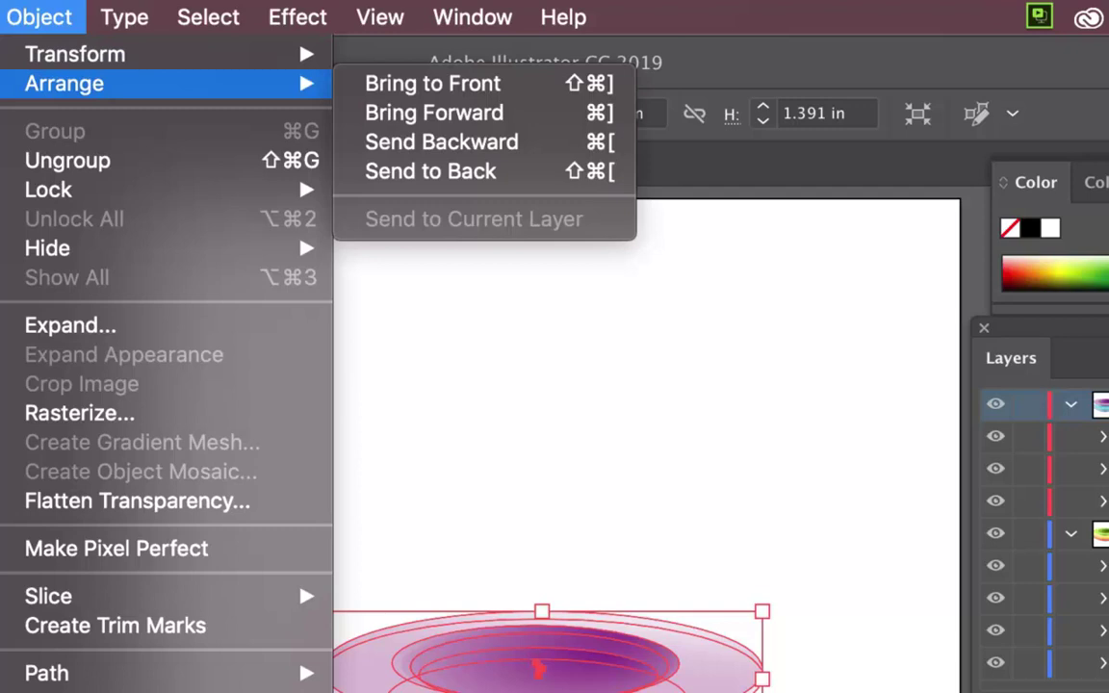
{"action": "key", "text": "Down"}
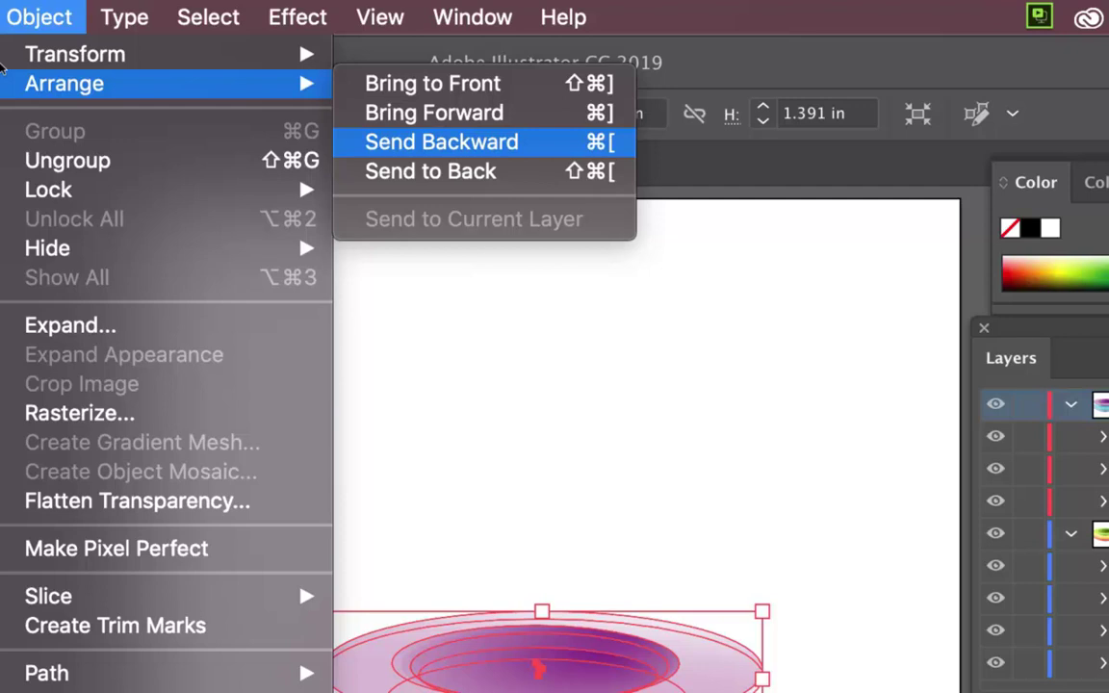
{"action": "key", "text": "Down"}
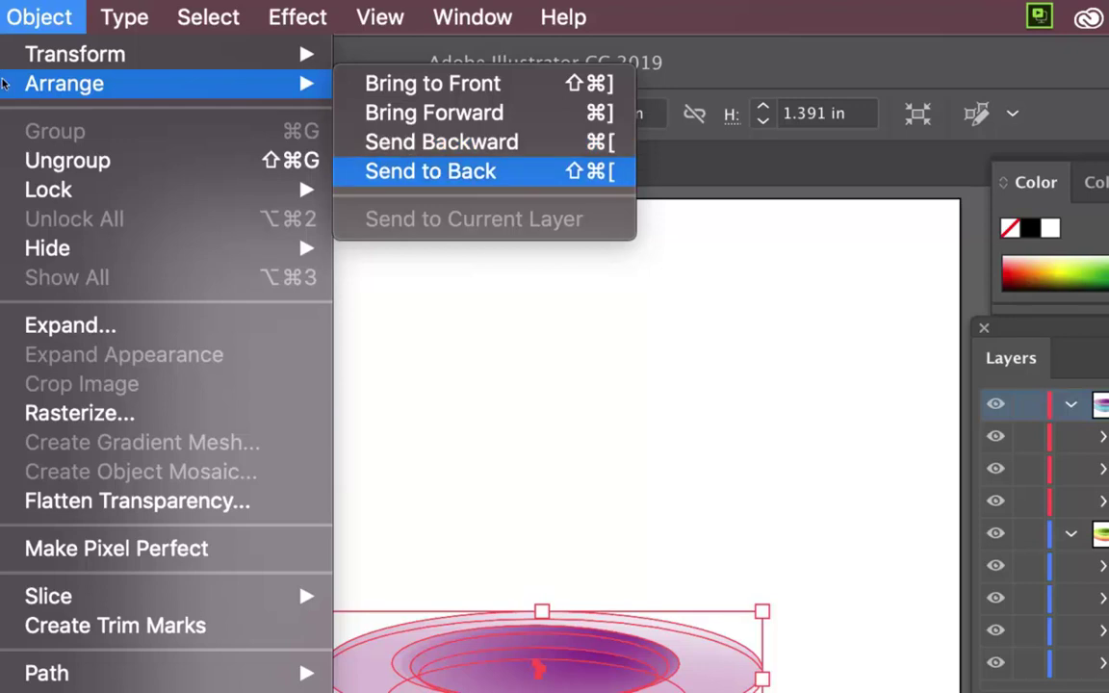
{"action": "key", "text": "Return"}
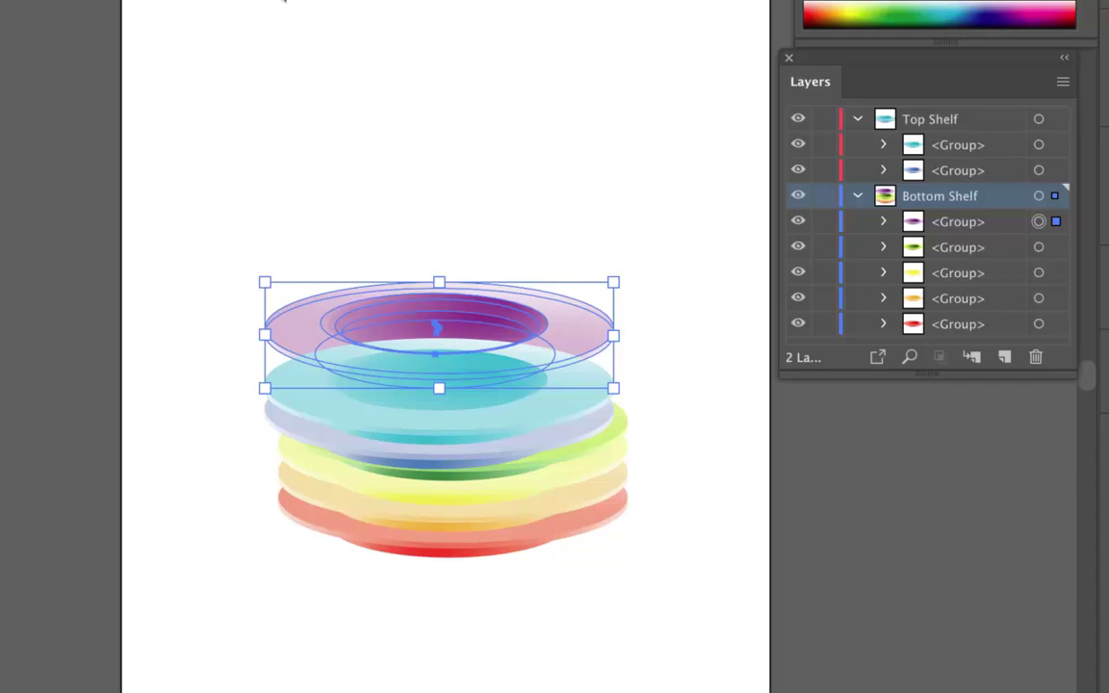
Collapse both shelf layers and move Bottom Shelf above Top Shelf in the stacking order.
{"action": "left_click", "coordinate": [857, 195]}
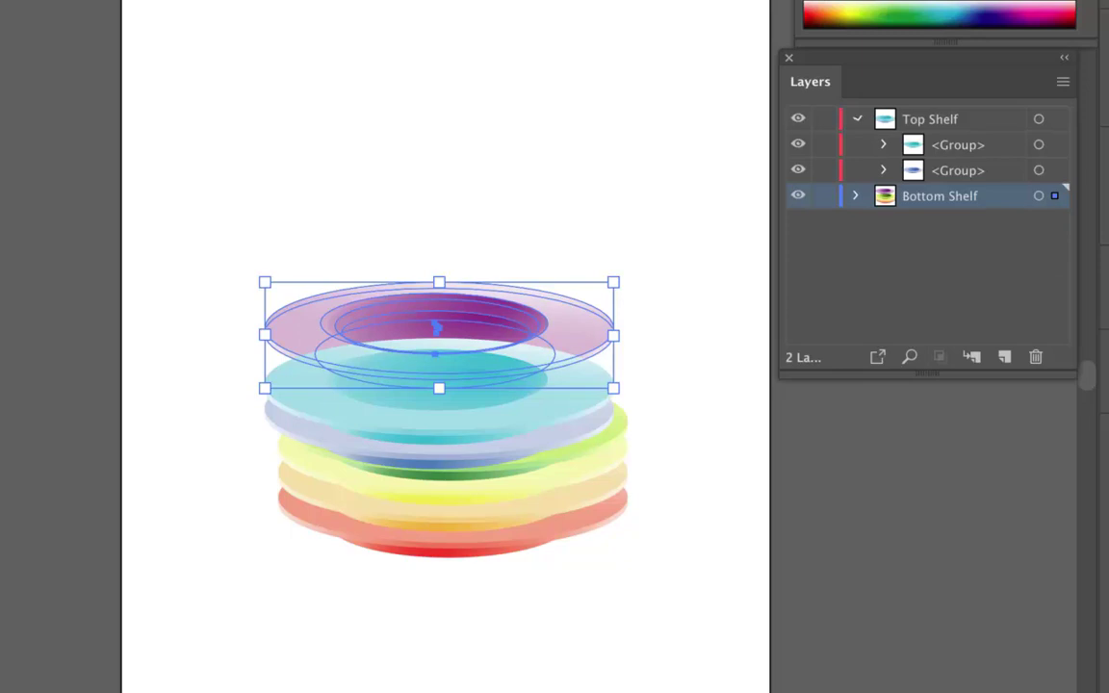
{"action": "left_click", "coordinate": [857, 118]}
{"action": "left_click_drag", "start_coordinate": [930, 118], "coordinate": [930, 155]}
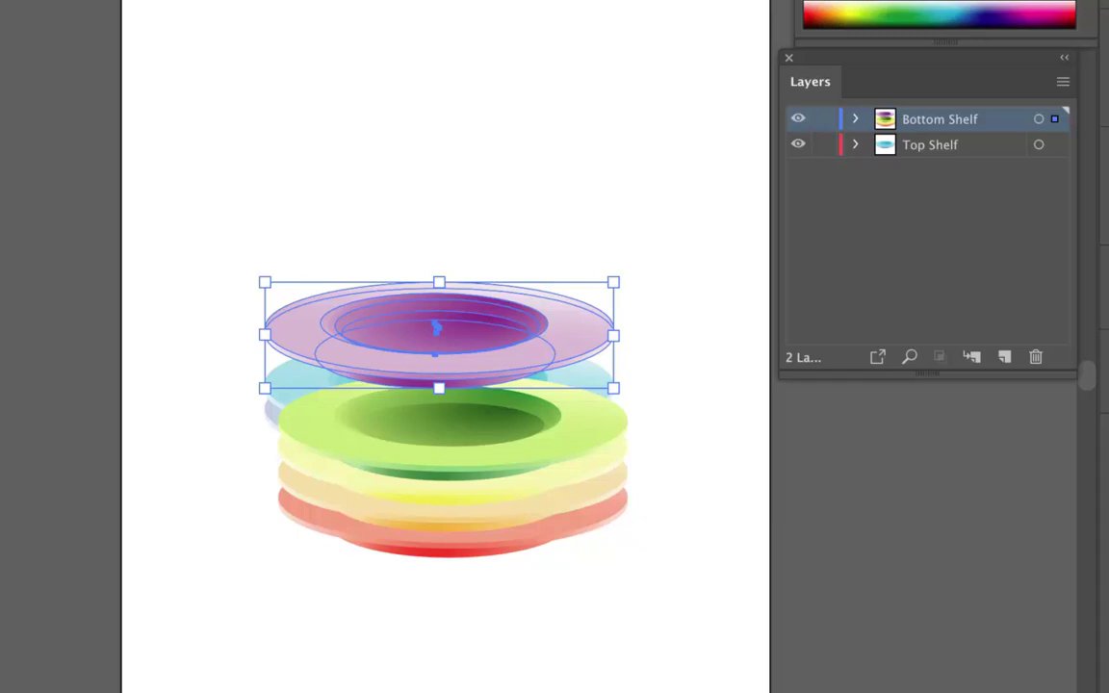
Hide and show the Top Shelf layer, and do the same with the Bottom Shelf layer.
{"action": "left_click", "coordinate": [798, 144]}
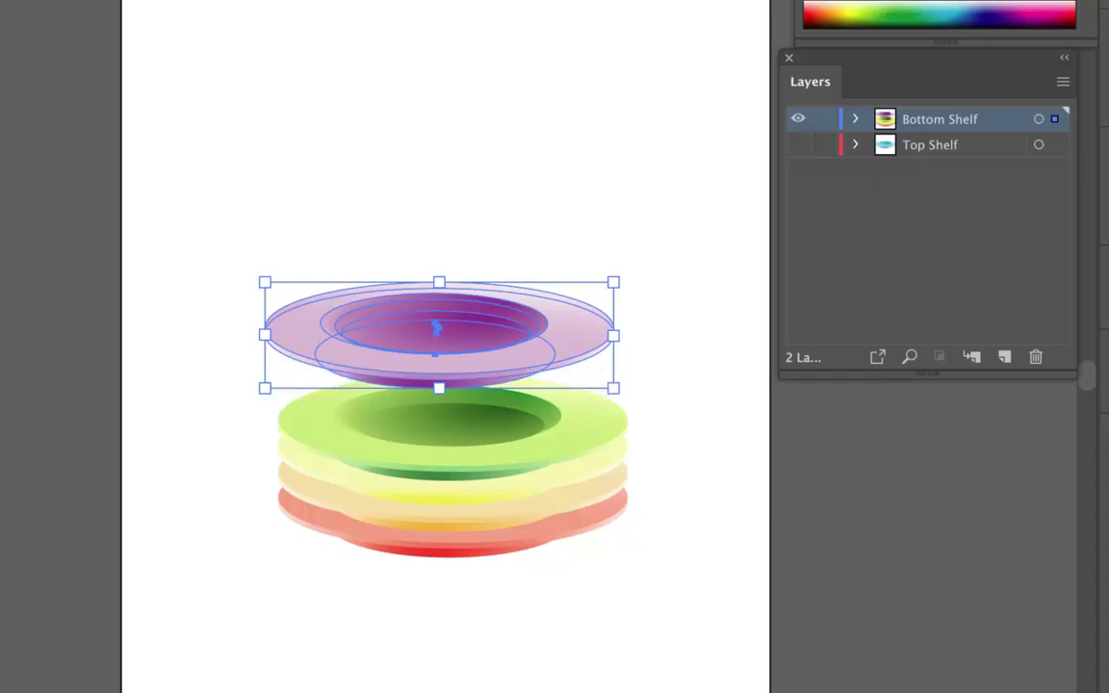
{"action": "left_click", "coordinate": [799, 144]}
{"action": "left_click", "coordinate": [798, 119]}
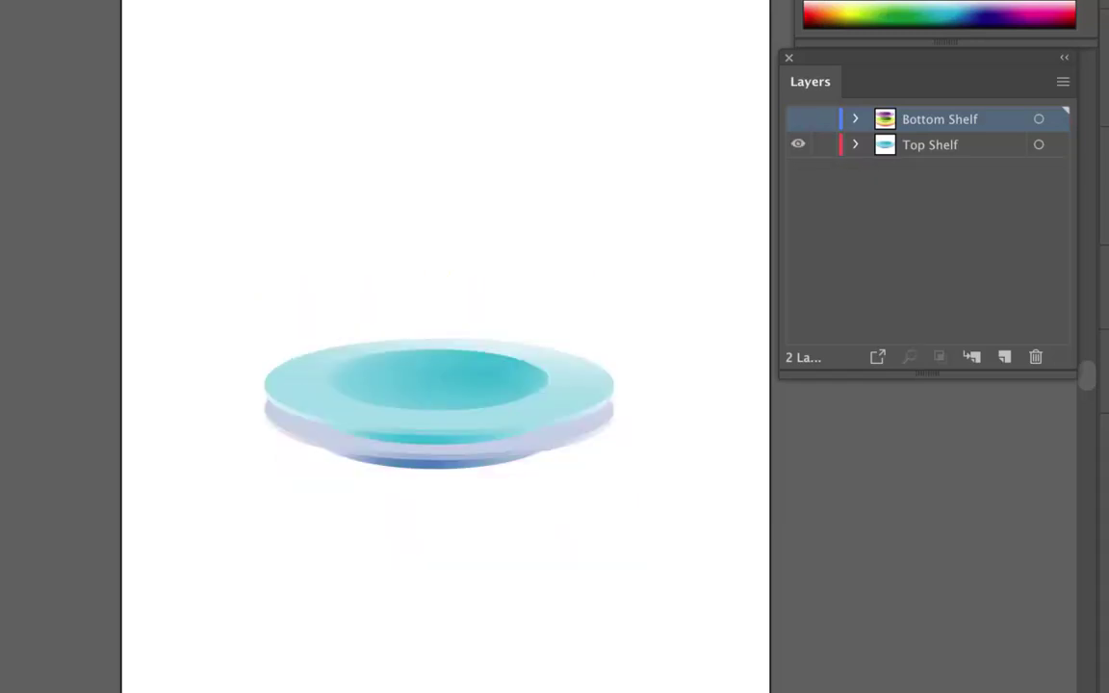
{"action": "left_click", "coordinate": [799, 118]}
Lock both the Bottom Shelf and Top Shelf layers, and unlock them again.
{"action": "left_click", "coordinate": [824, 118]}
{"action": "left_click", "coordinate": [824, 144]}
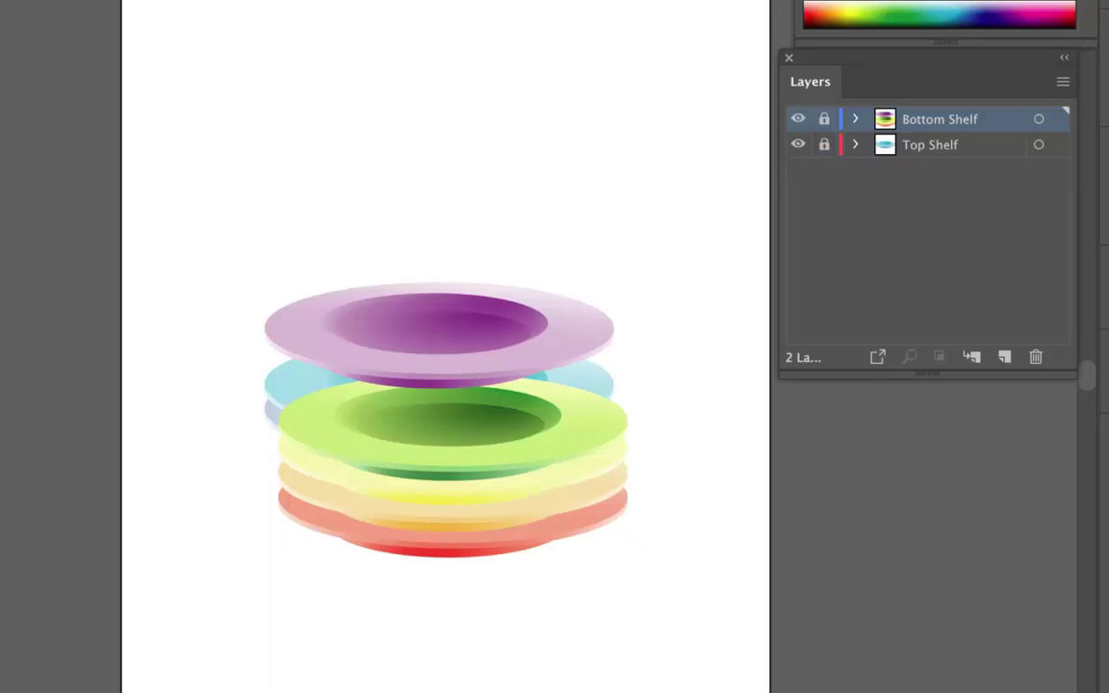
{"action": "left_click", "coordinate": [824, 144]}
{"action": "left_click", "coordinate": [824, 119]}
Move the purple bowl's group between the yellow and orange groups in Bottom Shelf, and place the Bottom Shelf layer beneath Top Shelf.
{"action": "left_click", "coordinate": [855, 118]}
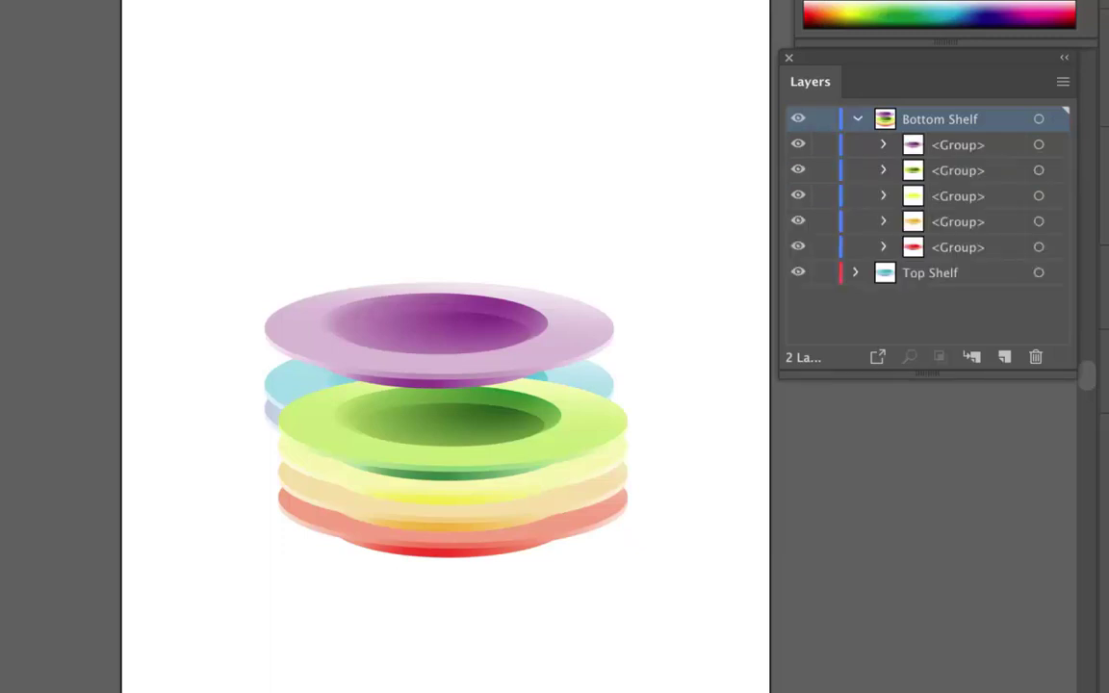
{"action": "left_click", "coordinate": [1039, 144]}
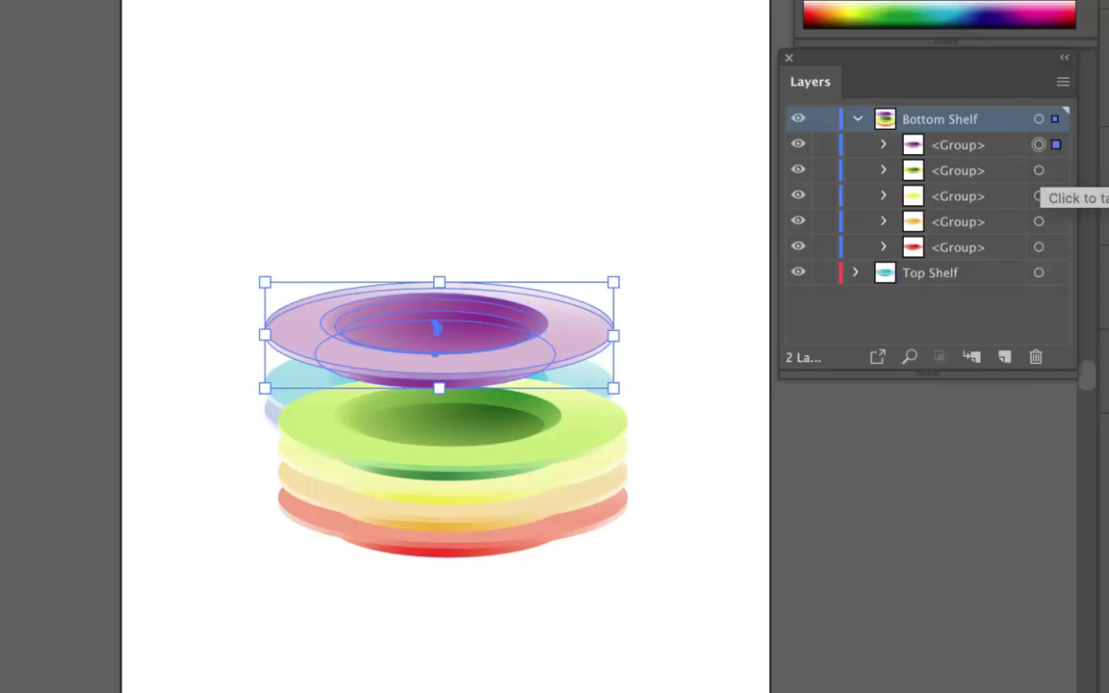
{"action": "left_click_drag", "start_coordinate": [958, 144], "coordinate": [958, 207]}
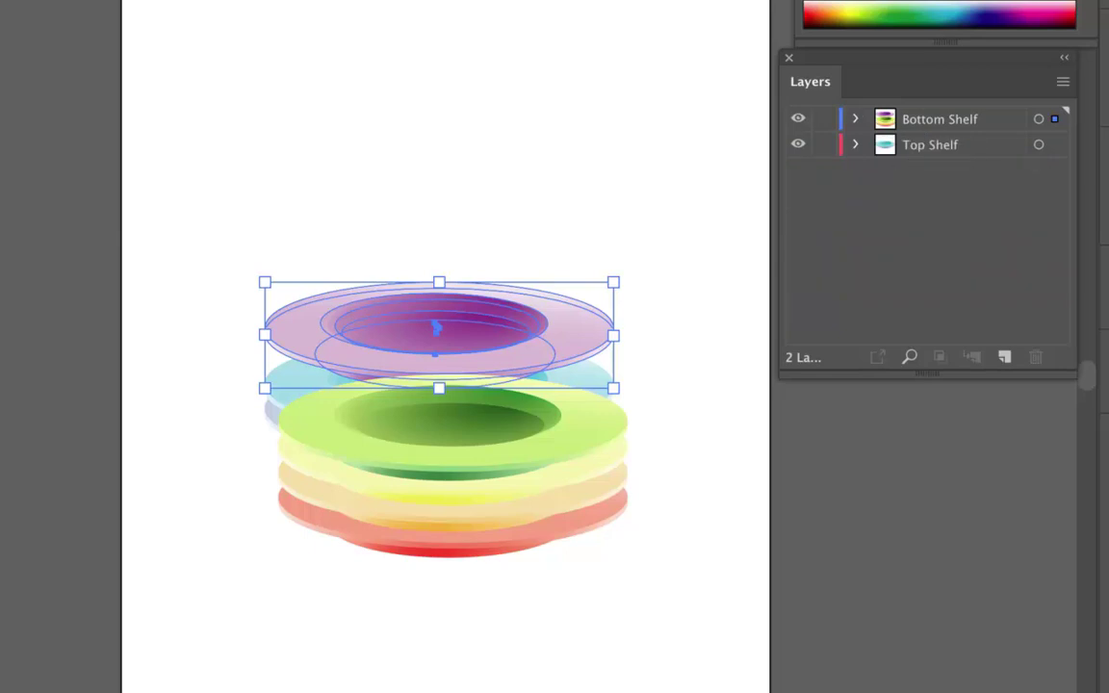
{"action": "left_click_drag", "start_coordinate": [940, 118], "coordinate": [939, 156]}
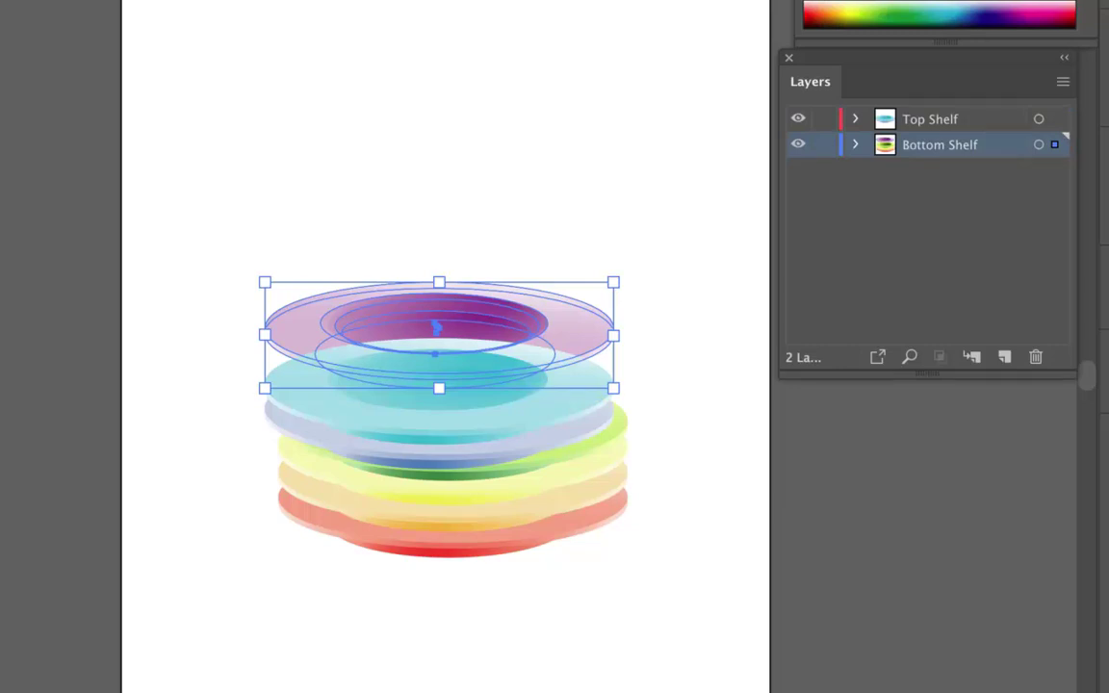
Create a new sublayer inside the Top Shelf layer and name it Top Shelf A.
{"action": "left_click", "coordinate": [930, 119]}
{"action": "left_click", "coordinate": [855, 119]}
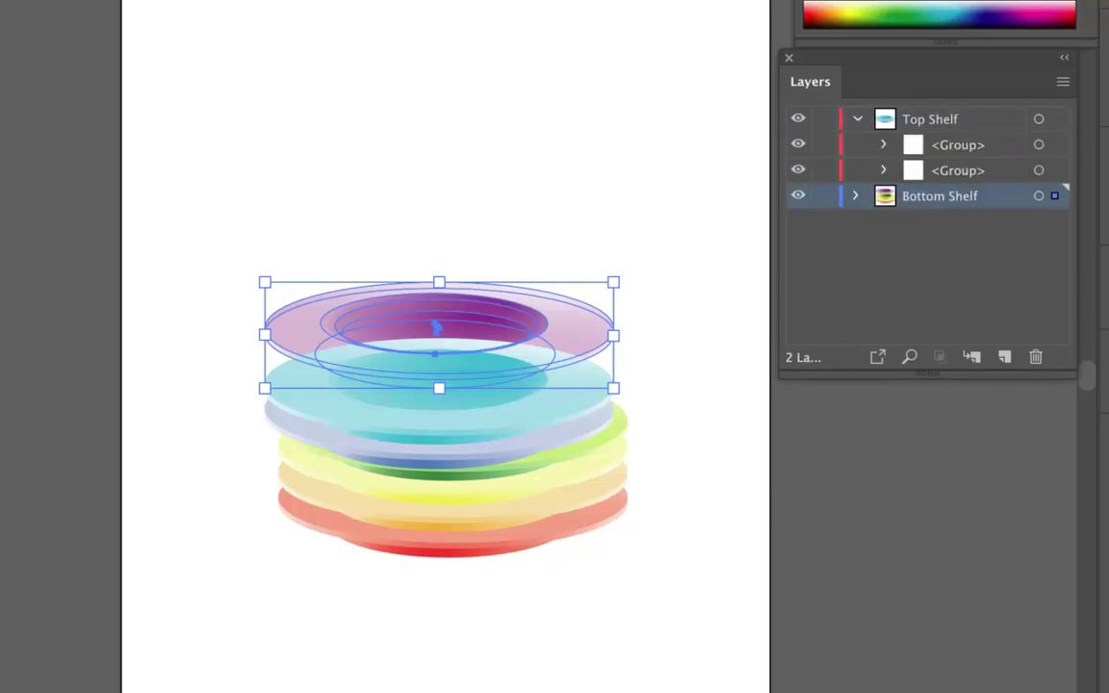
{"action": "left_click", "coordinate": [930, 119]}
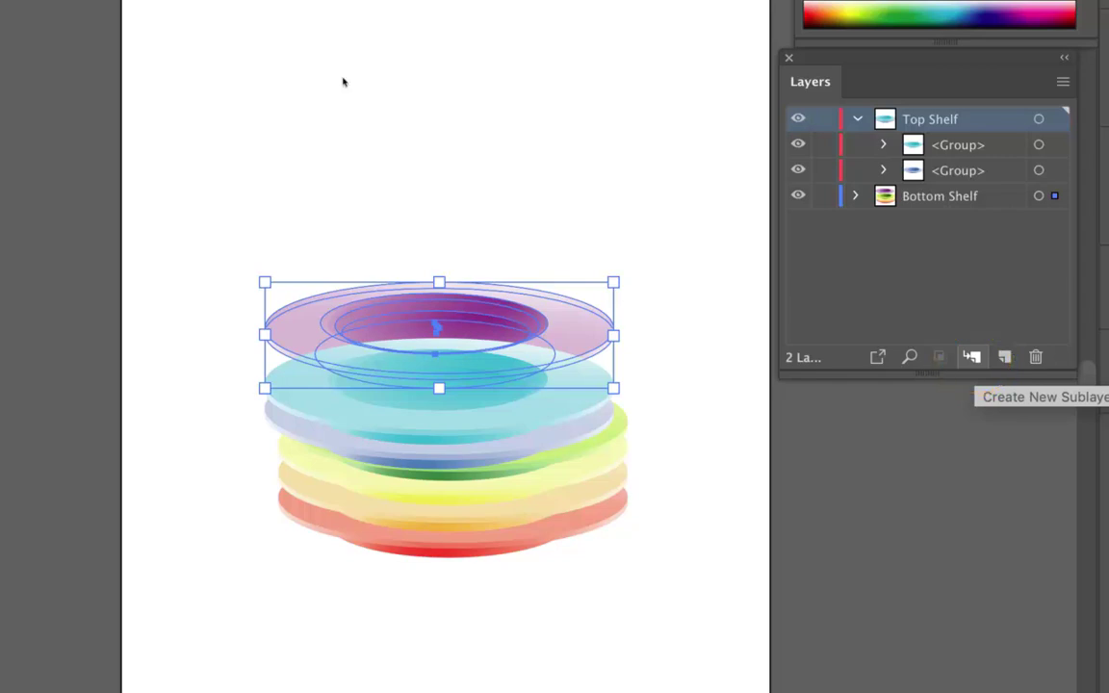
{"action": "left_click", "coordinate": [971, 356]}
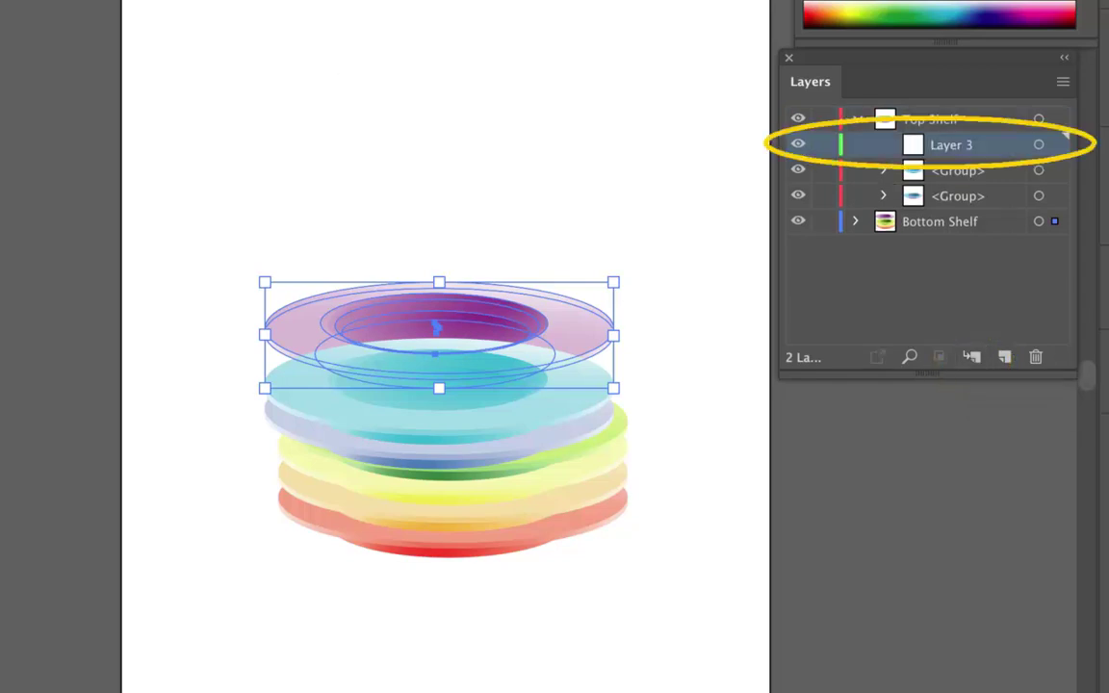
{"action": "double_click", "coordinate": [951, 144]}
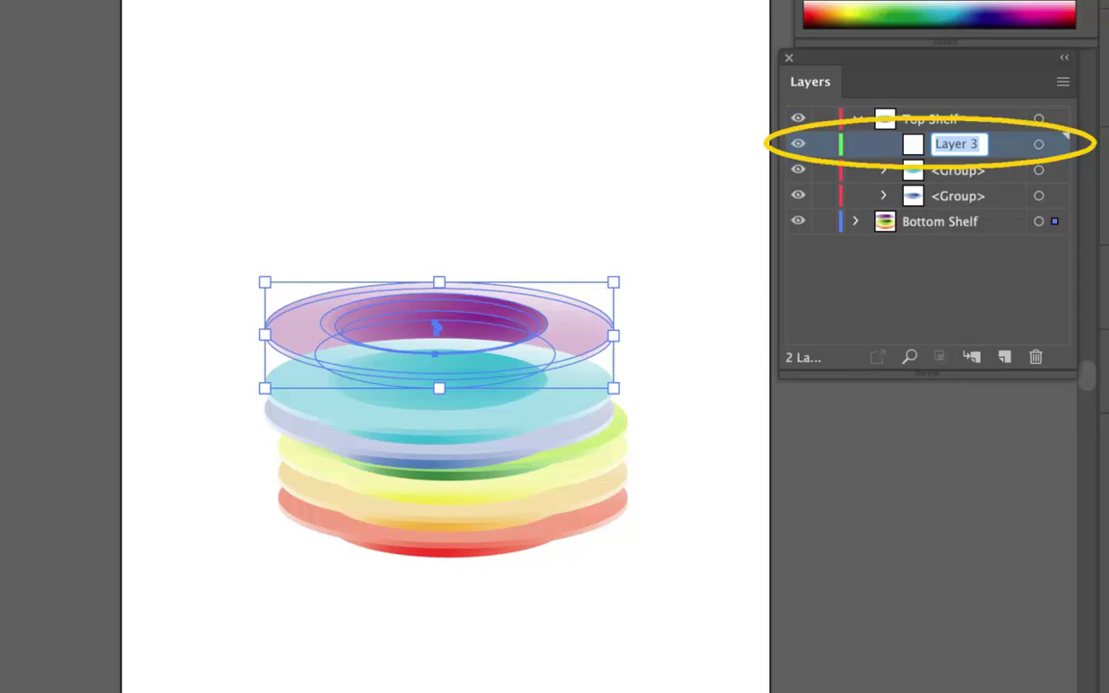
{"action": "type", "text": "T"}
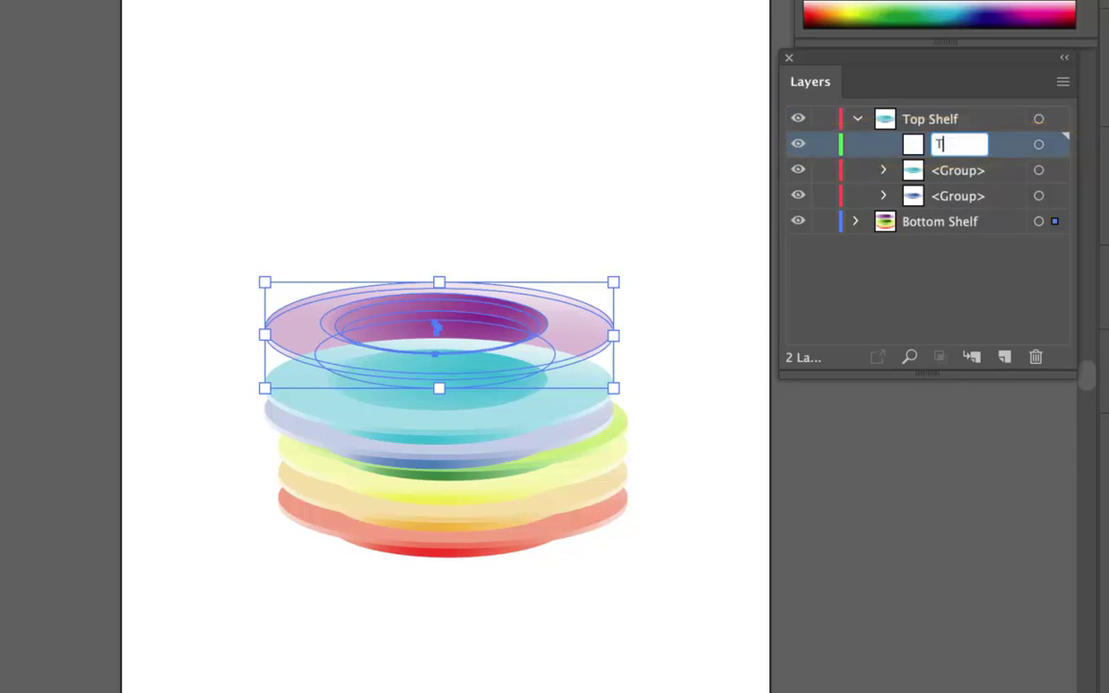
{"action": "type", "text": "op Shelf"}
{"action": "key", "text": "BackSpace"}
{"action": "key", "text": "BackSpace"}
{"action": "key", "text": "BackSpace"}
{"action": "type", "text": "elf A"}
{"action": "key", "text": "Return"}
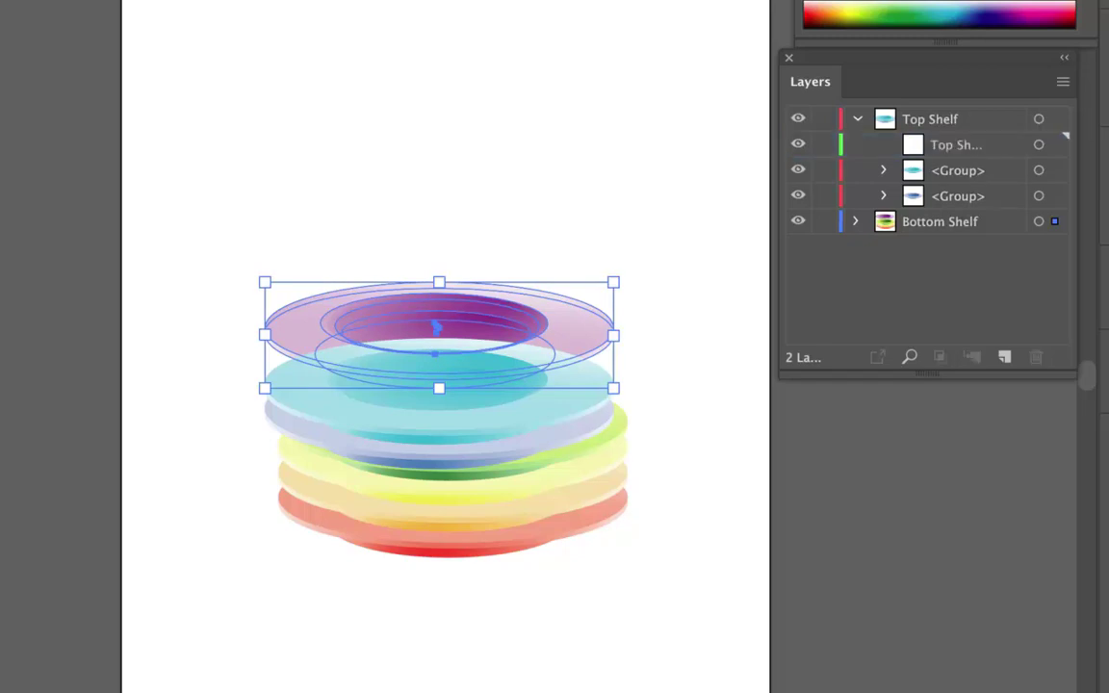
Move the teal bowl's group into the Top Shelf A sublayer and hide that group.
{"action": "left_click_drag", "start_coordinate": [958, 170], "coordinate": [958, 145]}
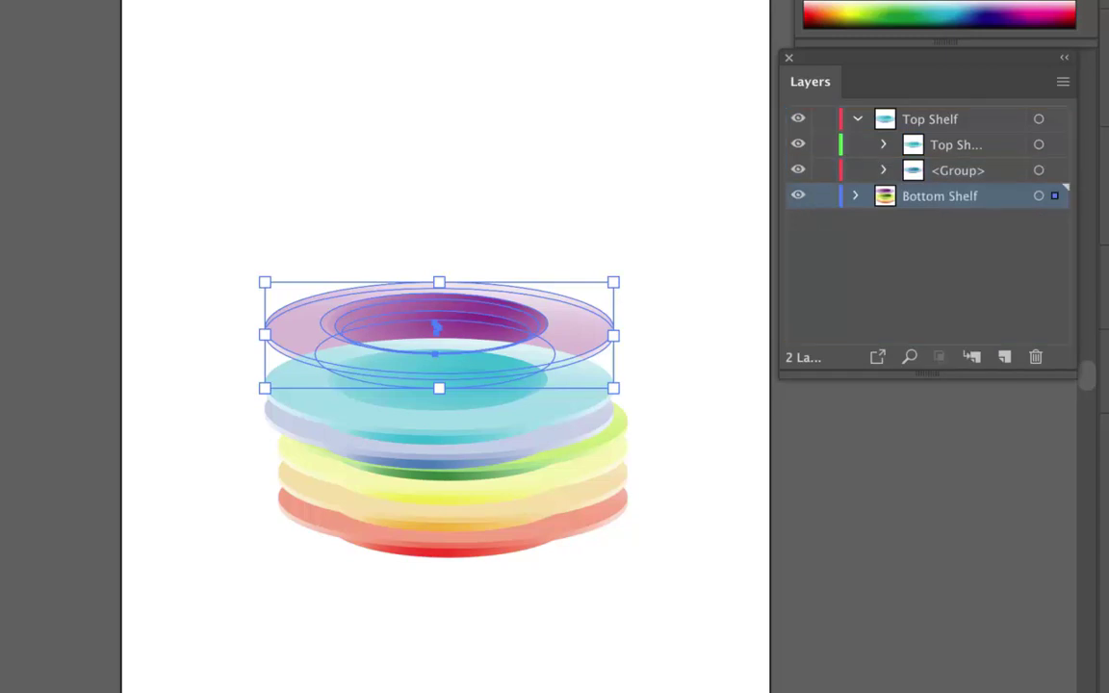
{"action": "left_click", "coordinate": [884, 144]}
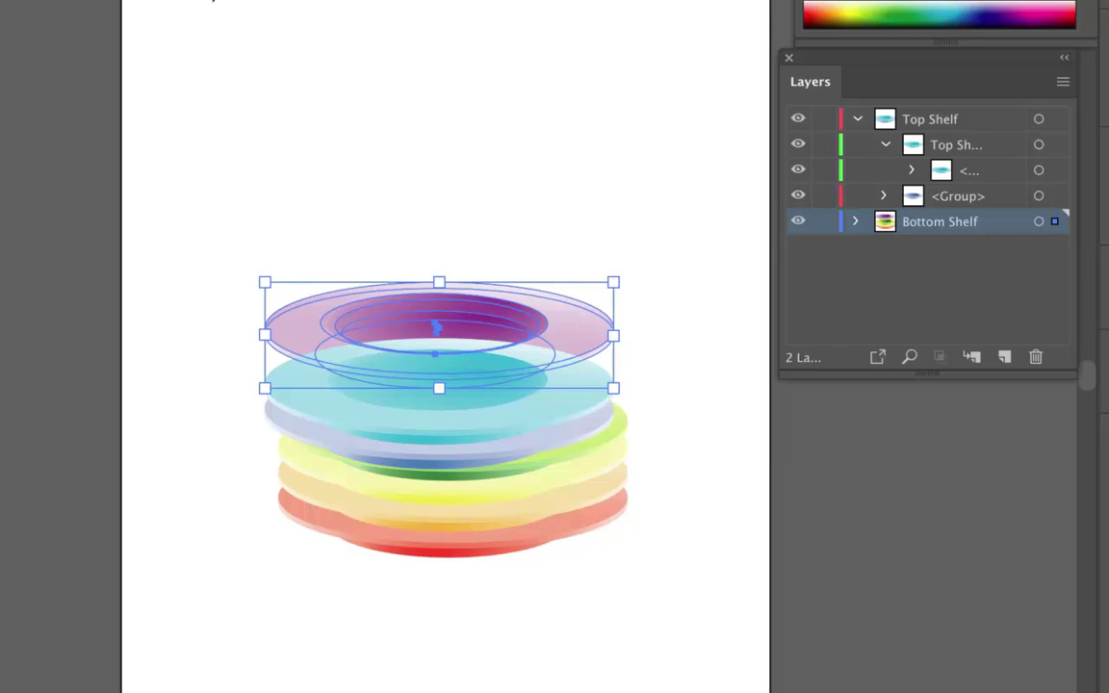
{"action": "key", "text": "super+z"}
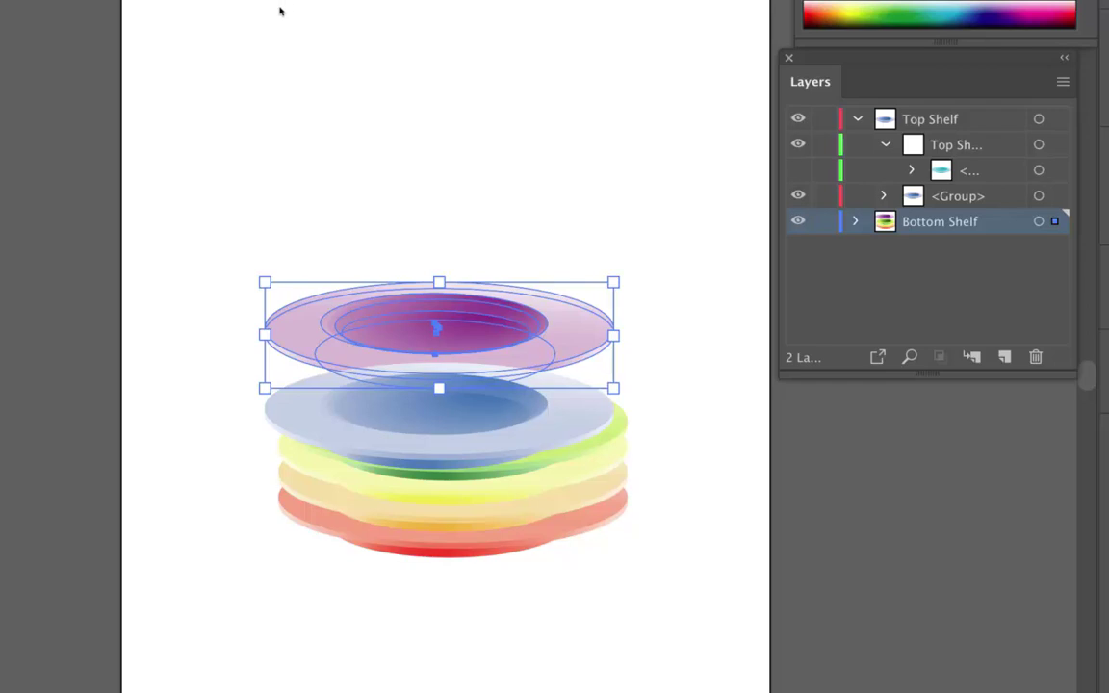
In the Bottom Shelf layer, hide the purple bowl's group and lock the green and yellow groups.
{"action": "key", "text": "super+z"}
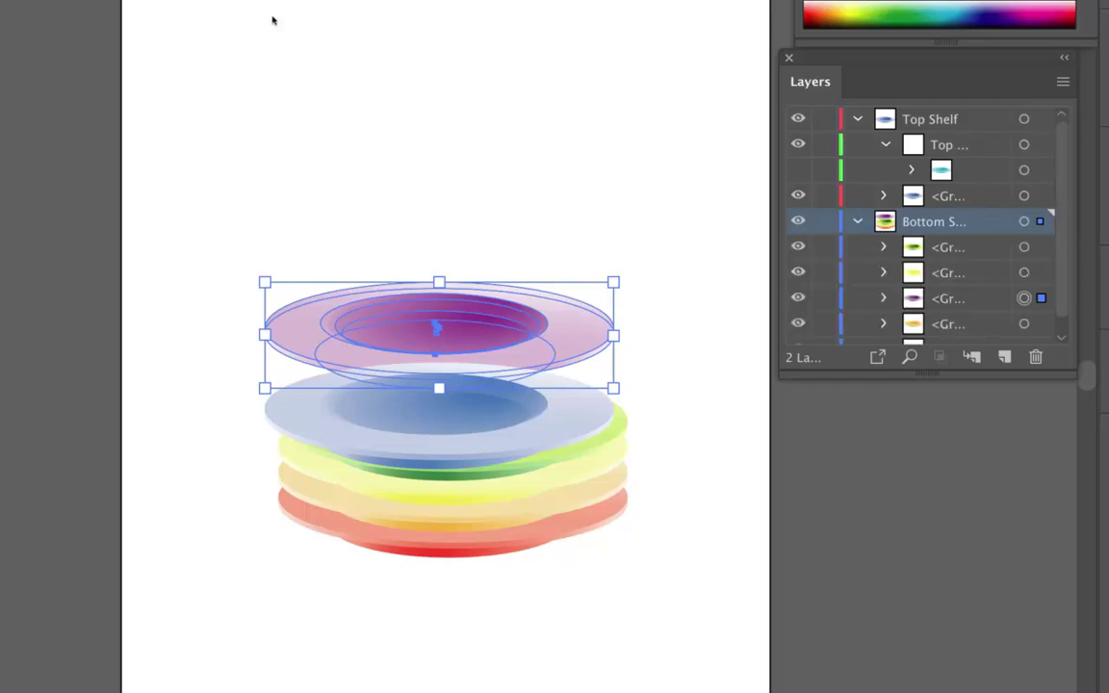
{"action": "key", "text": "super+z"}
{"action": "key", "text": "super+z"}
{"action": "key", "text": "ctrl+3"}
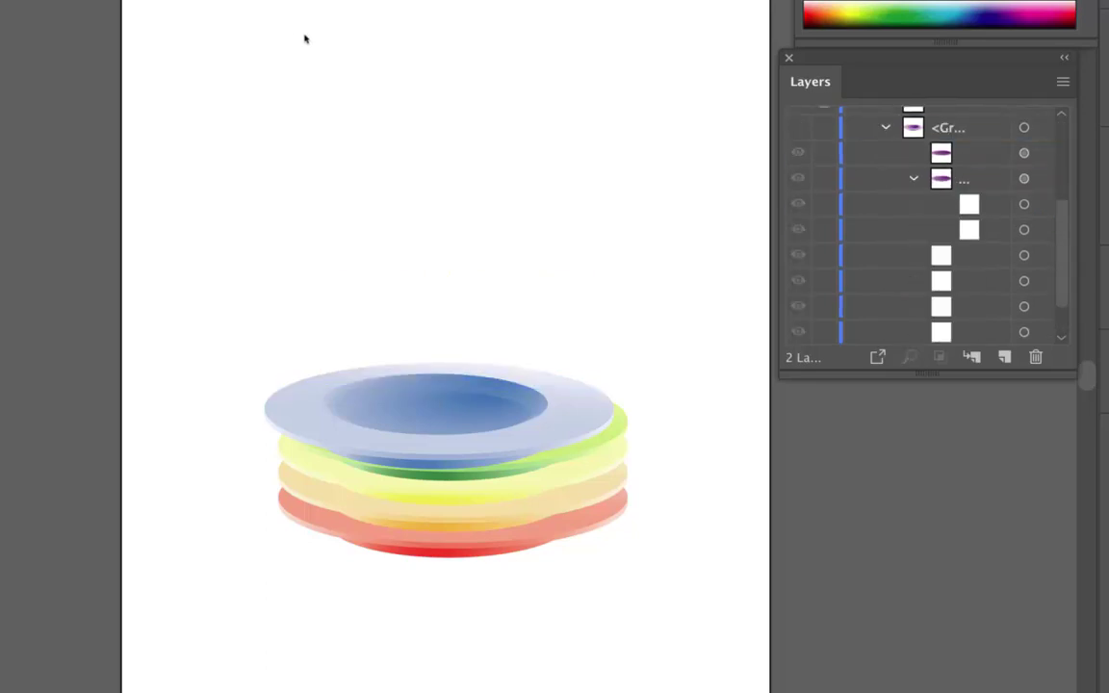
Lock the first item of the nested subgroup inside the purple bowl's group, and lock that subgroup itself.
{"action": "left_click", "coordinate": [825, 204]}
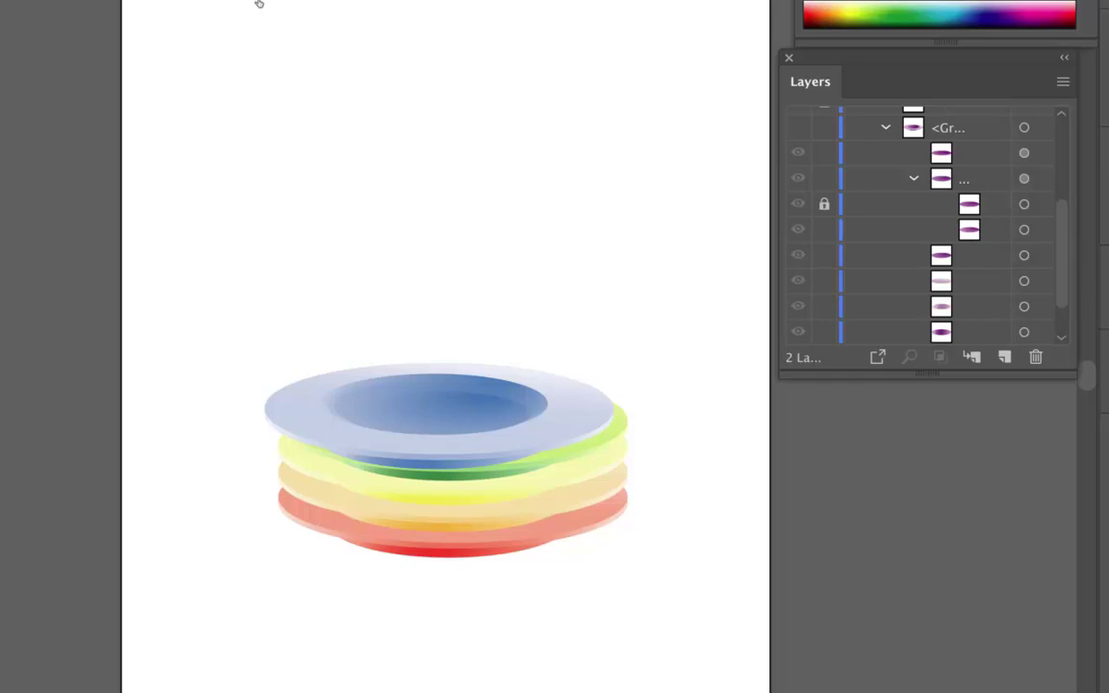
{"action": "left_click", "coordinate": [825, 179]}
{"action": "scroll", "coordinate": [927, 224], "scroll_direction": "up", "scroll_amount": 5}
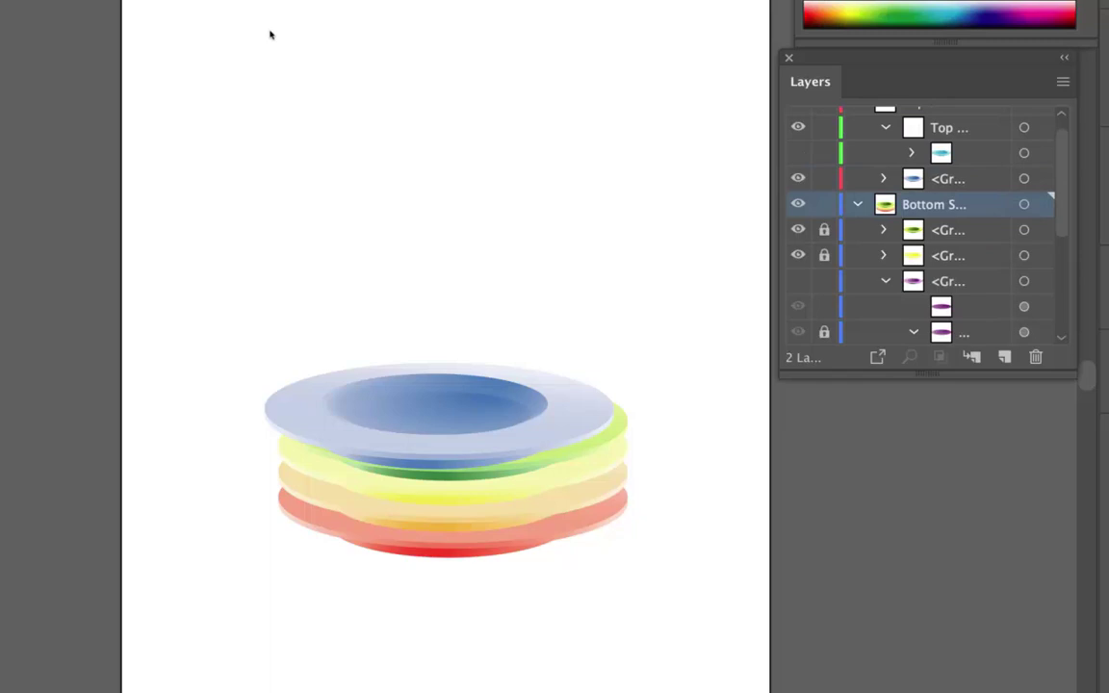